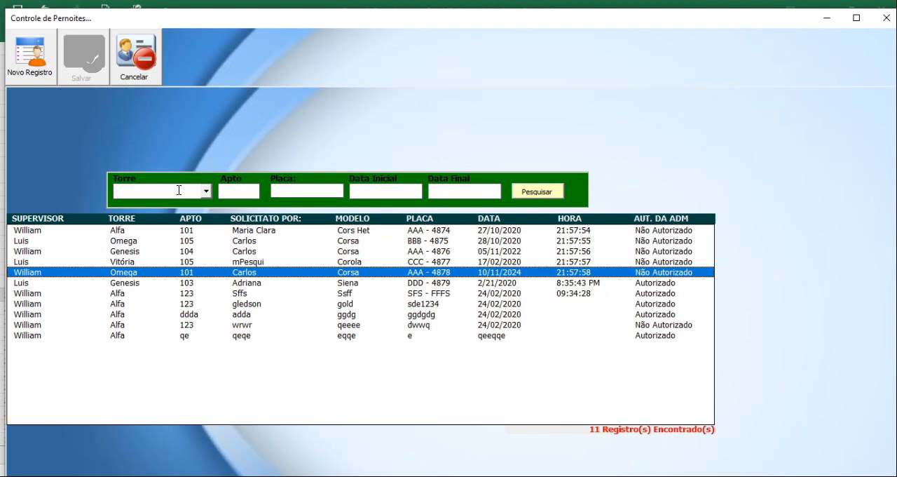
Examine the tower and apartment entries of several overnight-stay records in the form's list.
{"action": "left_click", "coordinate": [230, 191]}
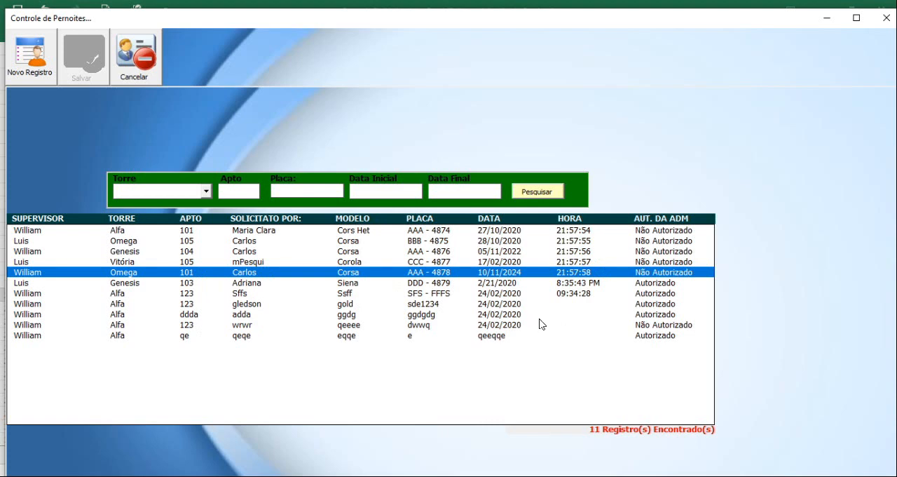
{"action": "left_click", "coordinate": [188, 232]}
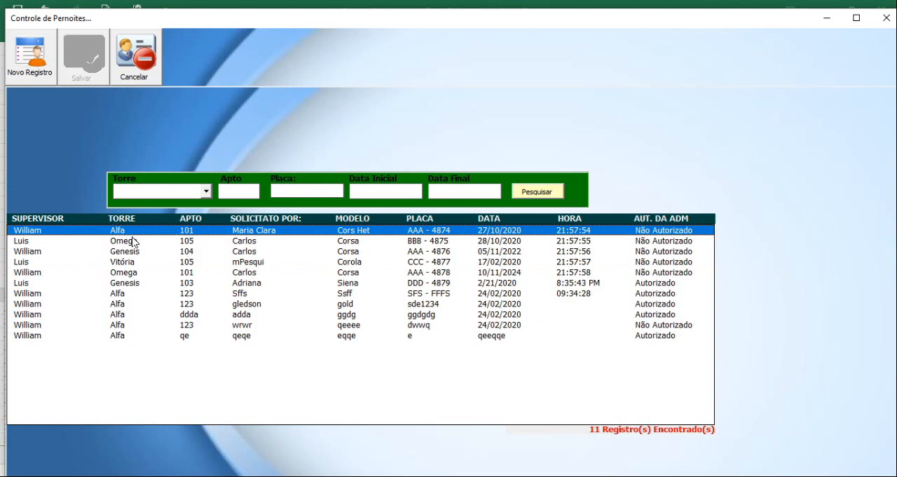
{"action": "left_click", "coordinate": [198, 263]}
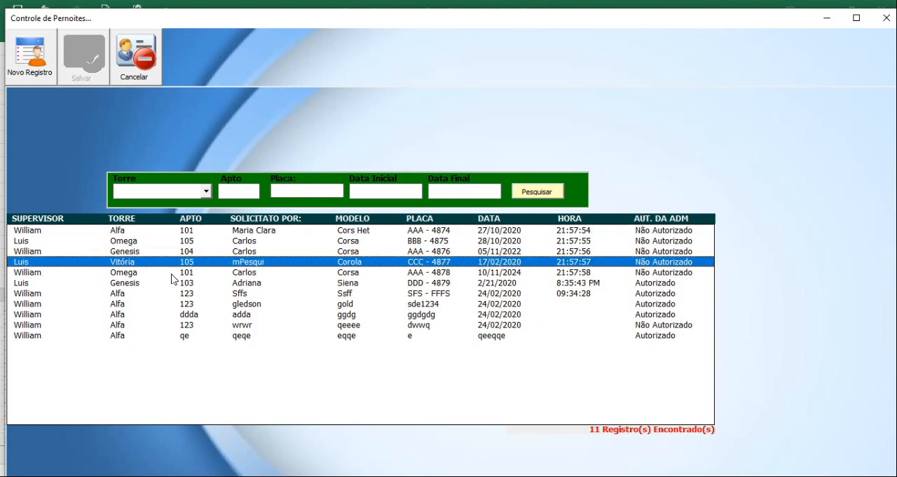
{"action": "left_click", "coordinate": [123, 274]}
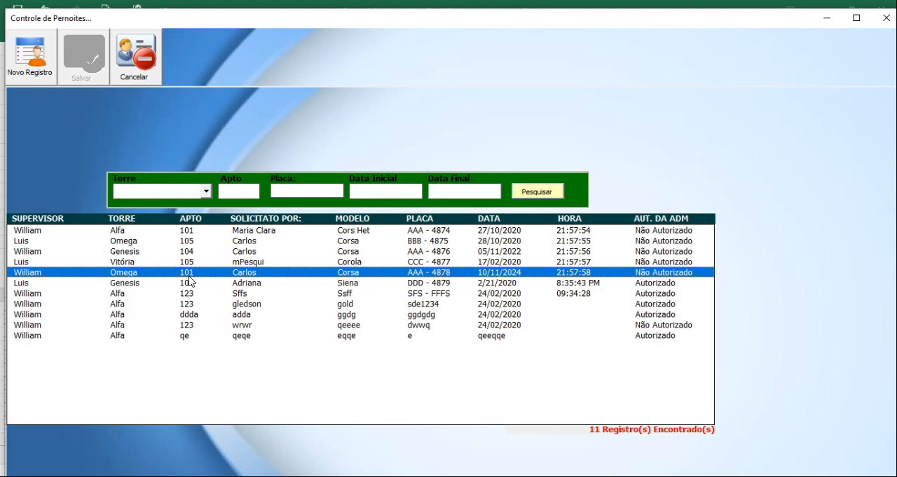
{"action": "left_click", "coordinate": [143, 240]}
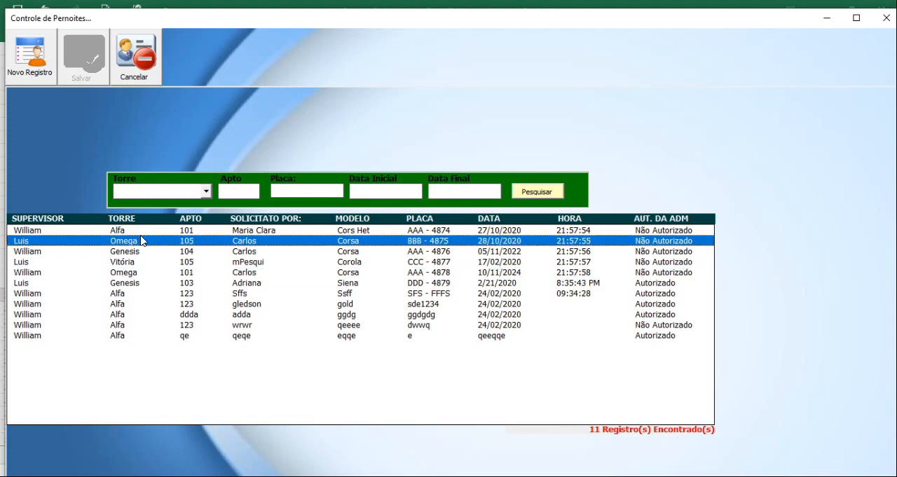
{"action": "left_click", "coordinate": [187, 274]}
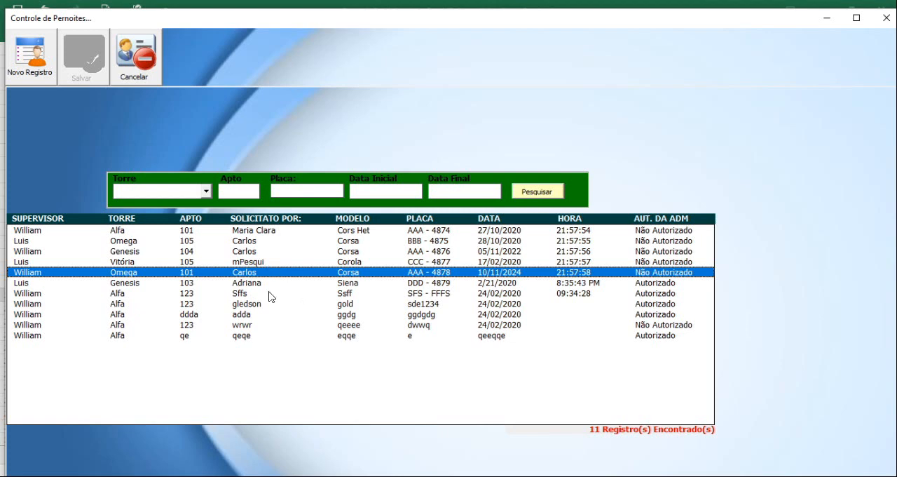
{"action": "left_click", "coordinate": [190, 232]}
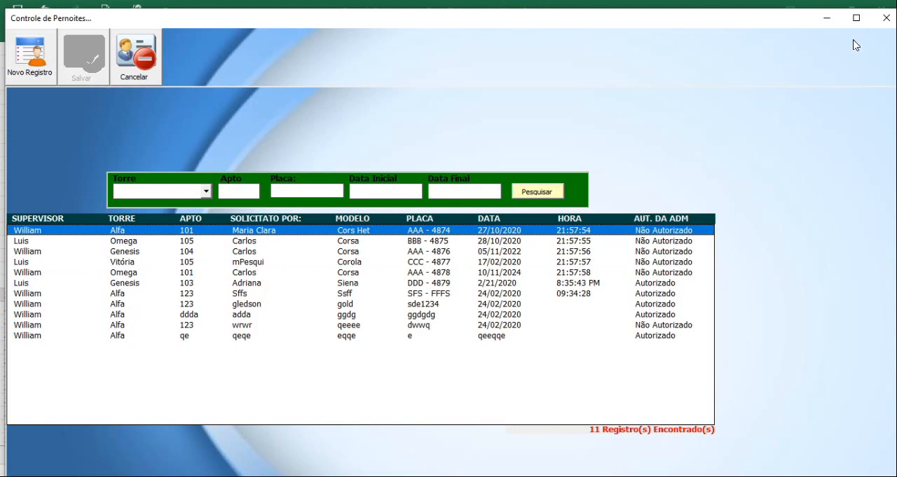
Minimize the Controle de Pernoites form and go through the CONFIGURACOES sheet to the TOTAL sheet.
{"action": "left_click", "coordinate": [828, 25]}
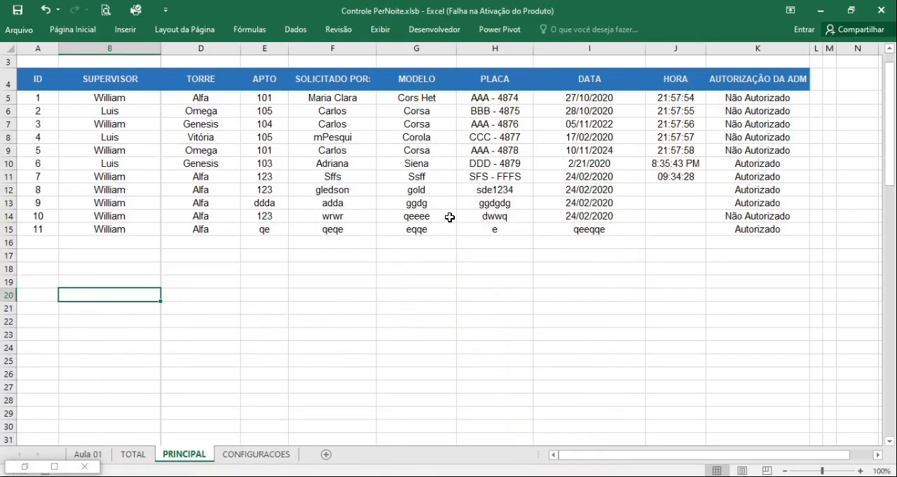
{"action": "scroll", "coordinate": [377, 297], "scroll_direction": "up", "scroll_amount": 1}
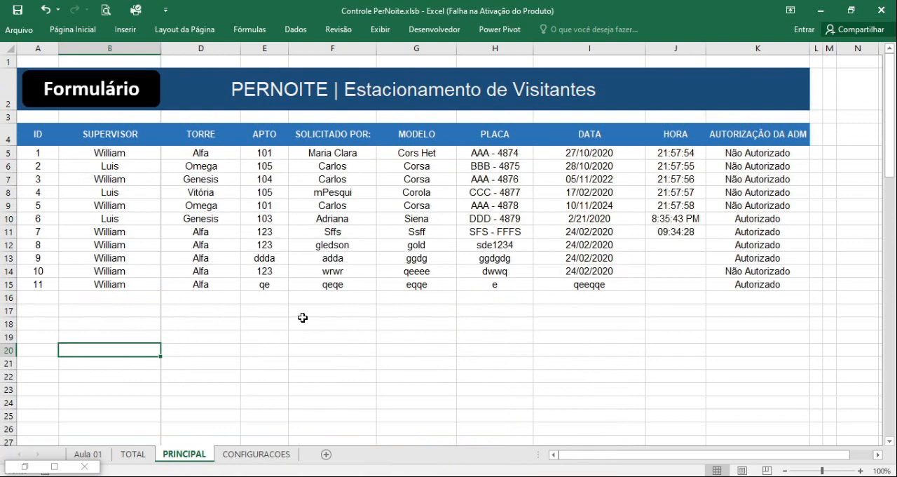
{"action": "left_click", "coordinate": [272, 456]}
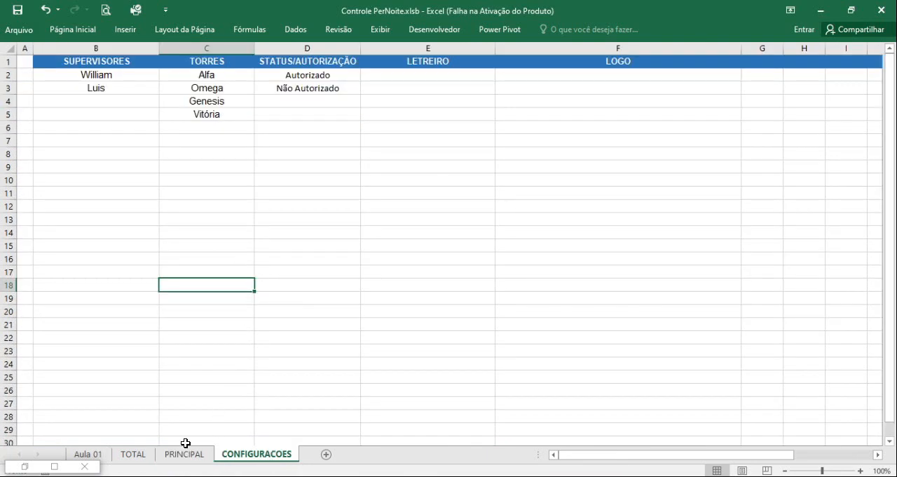
{"action": "left_click", "coordinate": [143, 456]}
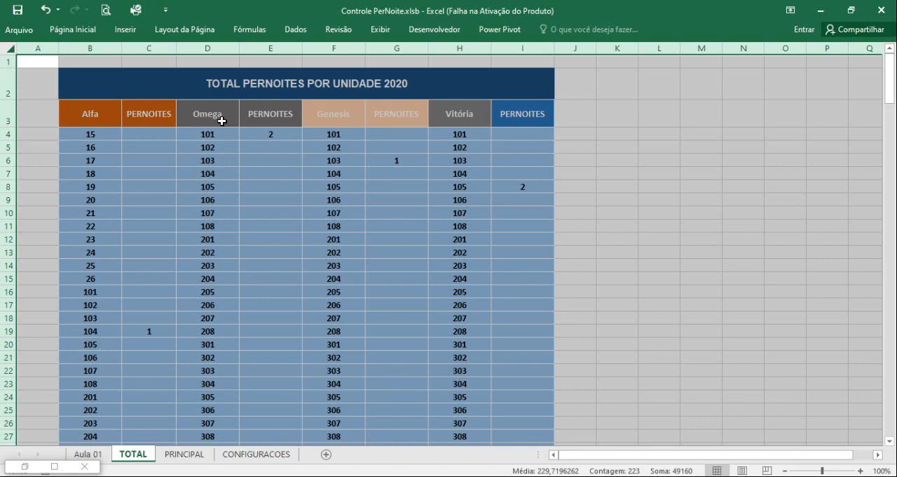
Examine how the overnight totals table lists apartments in separate Alfa, Omega, Genesis and Vitória columns.
{"action": "left_click", "coordinate": [167, 109]}
{"action": "left_click", "coordinate": [212, 114]}
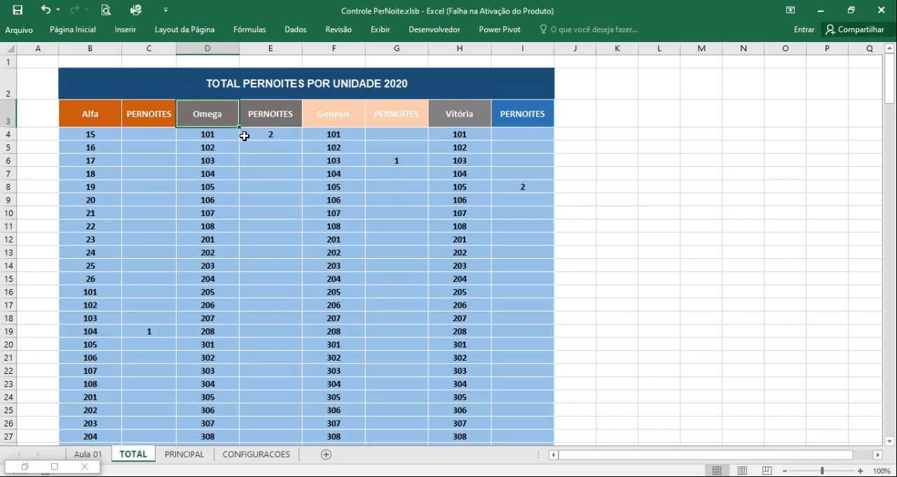
{"action": "left_click", "coordinate": [91, 49]}
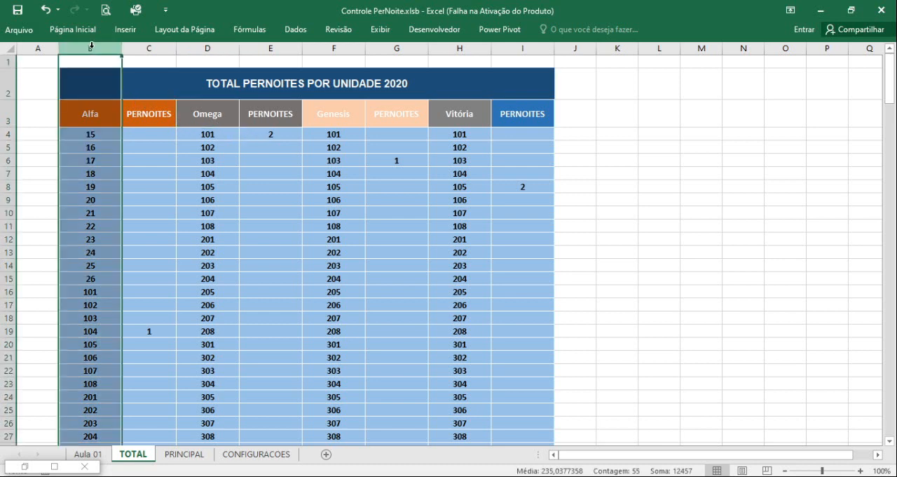
{"action": "left_click", "coordinate": [224, 47]}
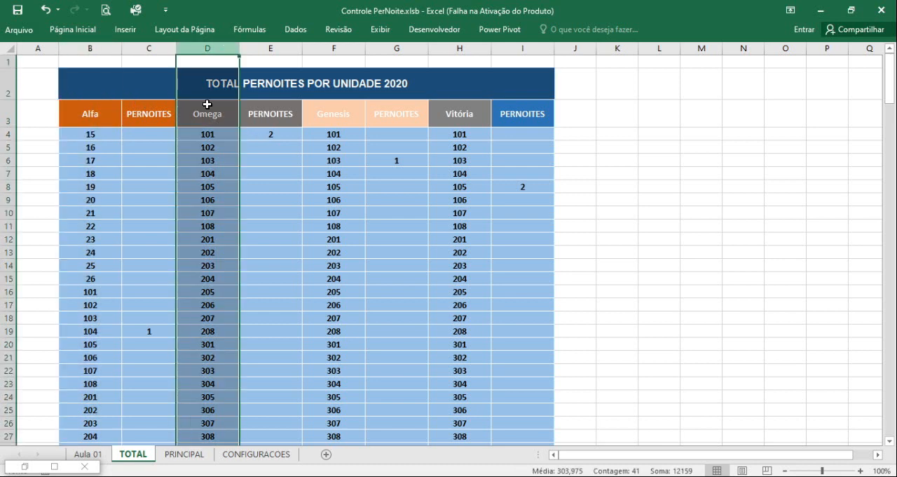
{"action": "left_click", "coordinate": [340, 47]}
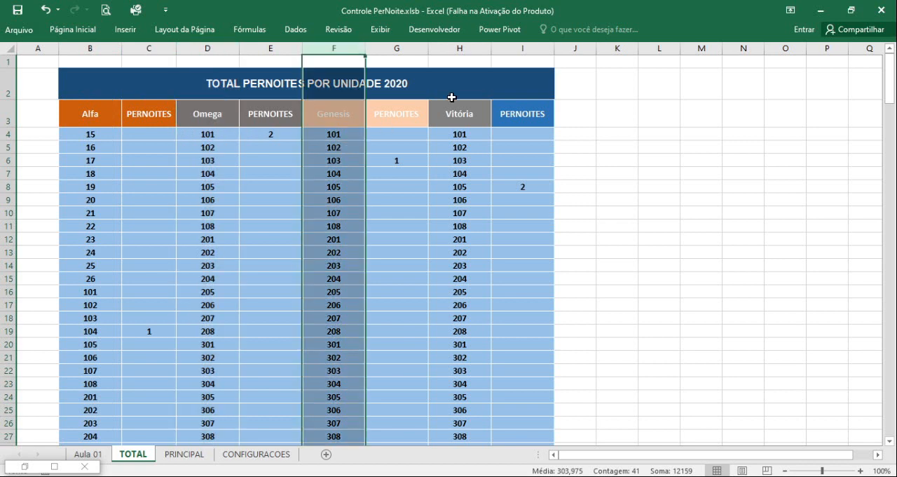
{"action": "left_click", "coordinate": [463, 47]}
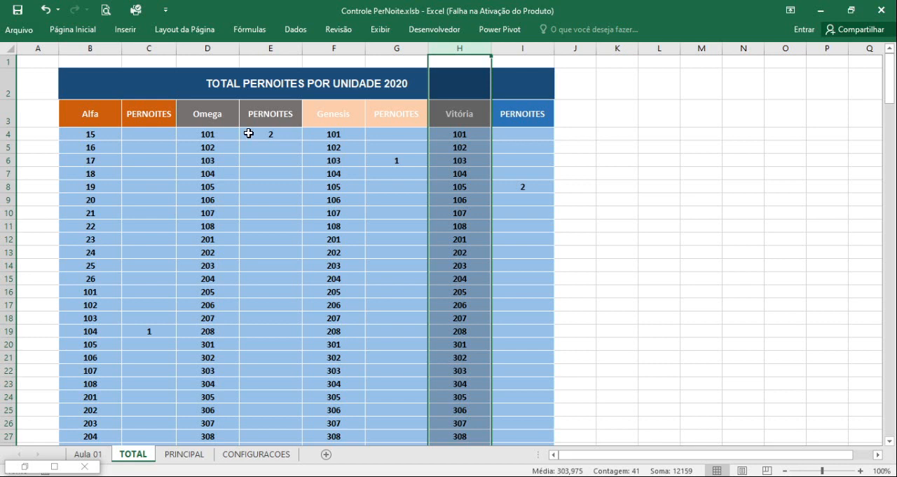
{"action": "scroll", "coordinate": [254, 208], "scroll_direction": "down", "scroll_amount": 6}
{"action": "scroll", "coordinate": [253, 211], "scroll_direction": "up", "scroll_amount": 6}
{"action": "left_click_drag", "start_coordinate": [105, 120], "coordinate": [515, 373]}
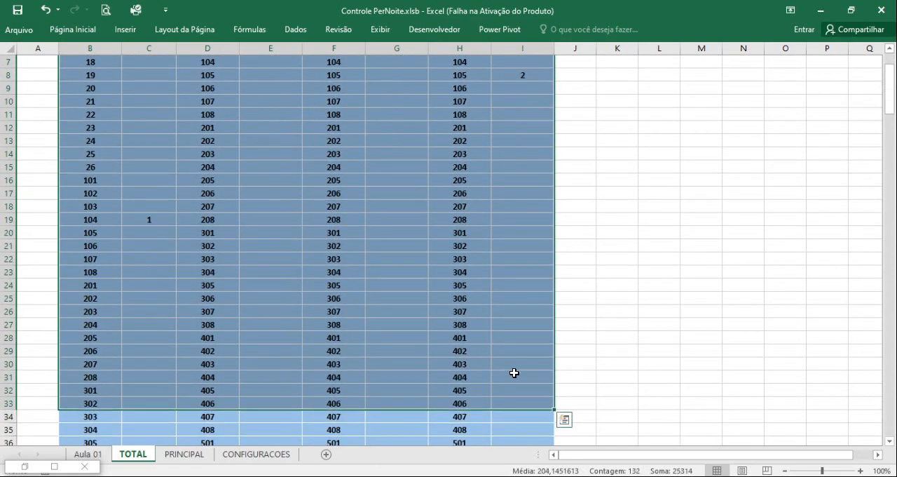
{"action": "scroll", "coordinate": [512, 365], "scroll_direction": "up", "scroll_amount": 3}
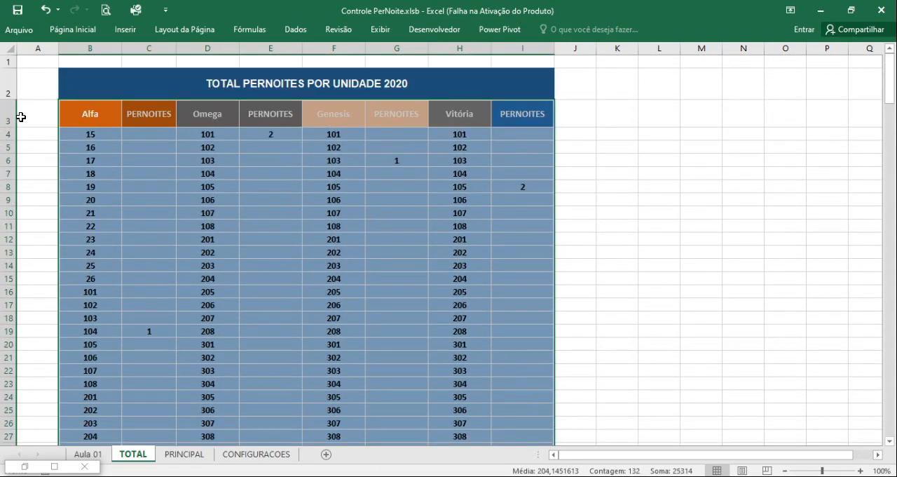
Insert two blank columns before the Alfa column of the totals table.
{"action": "left_click", "coordinate": [90, 48]}
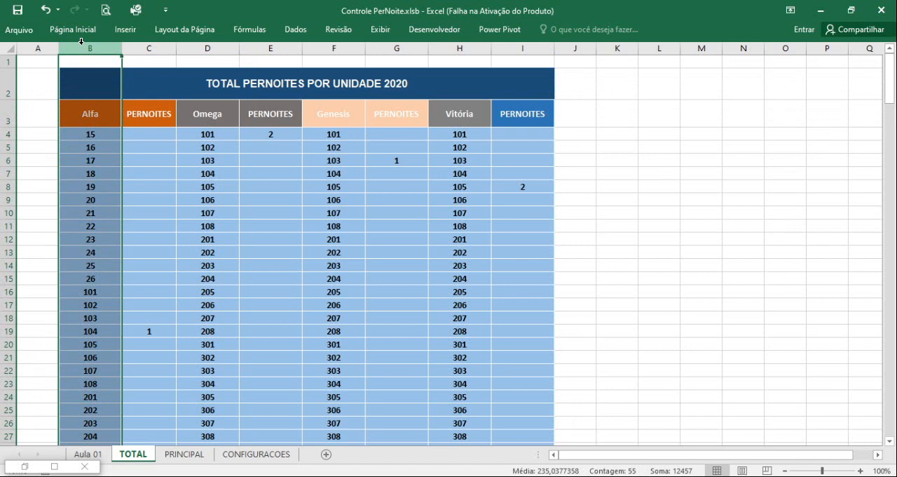
{"action": "key", "text": "ctrl+plus"}
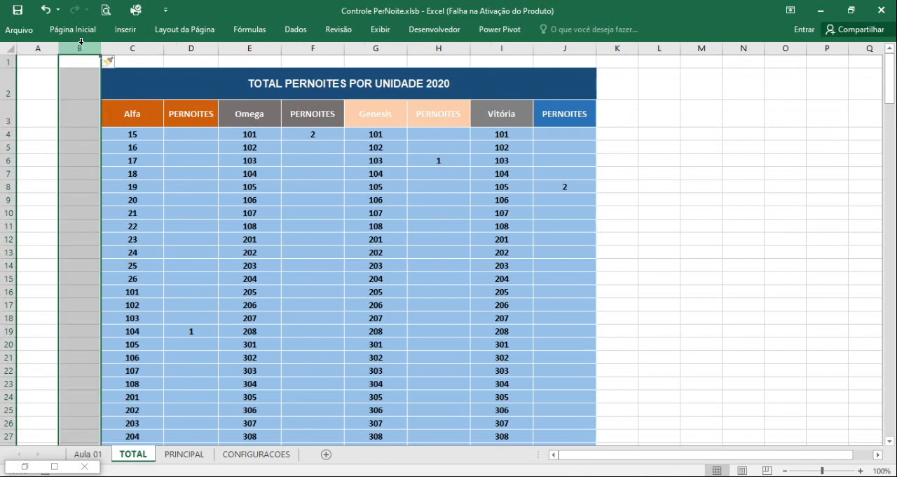
{"action": "key", "text": "ctrl+plus"}
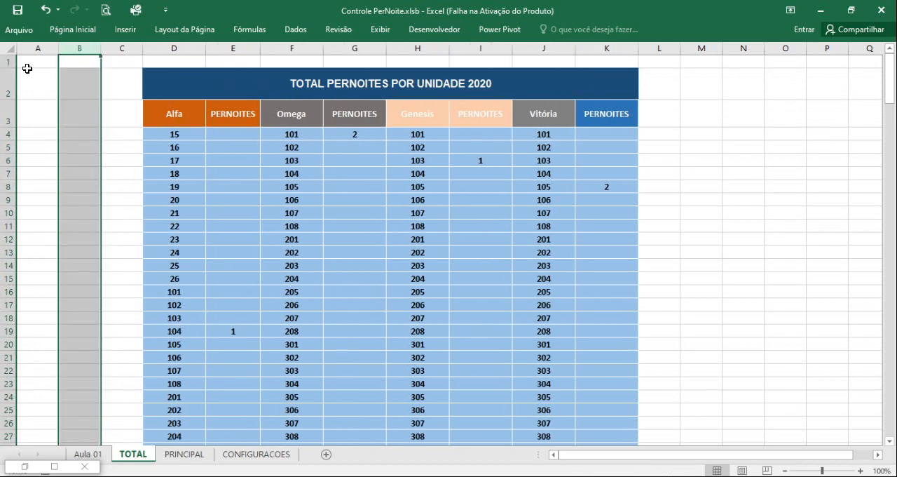
{"action": "left_click", "coordinate": [32, 132]}
{"action": "left_click", "coordinate": [37, 121]}
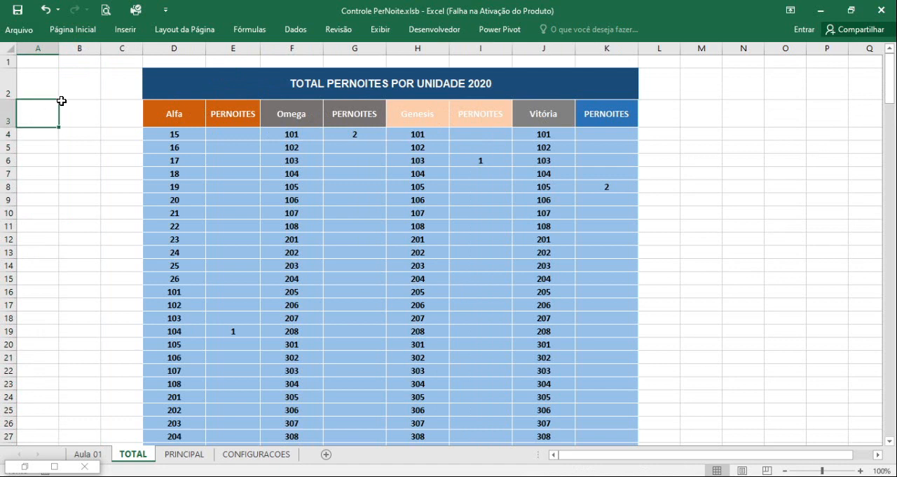
Enter the headers ID, TORRE and APARTAMENTO in cells A1 to C1.
{"action": "left_click", "coordinate": [43, 62]}
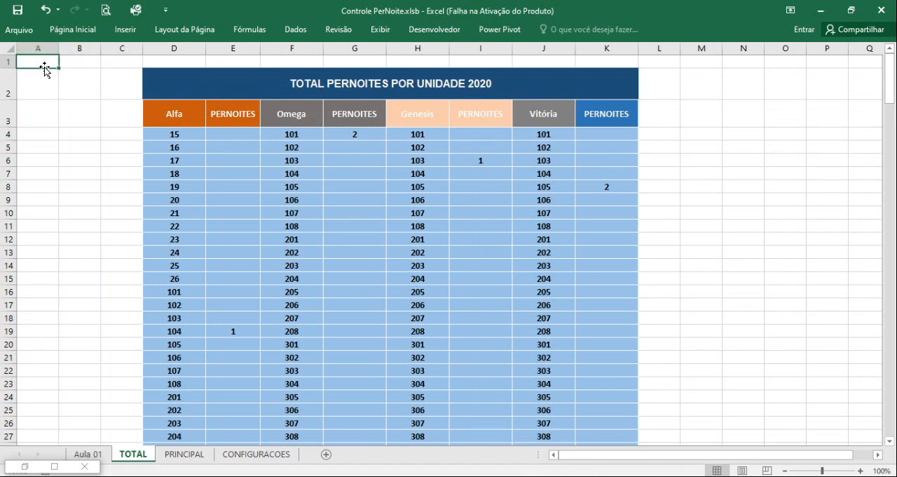
{"action": "type", "text": "ID"}
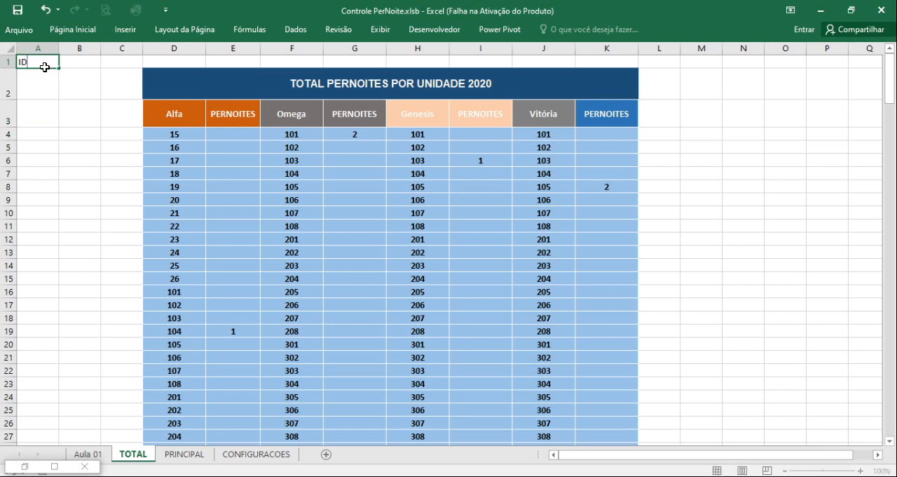
{"action": "key", "text": "Tab"}
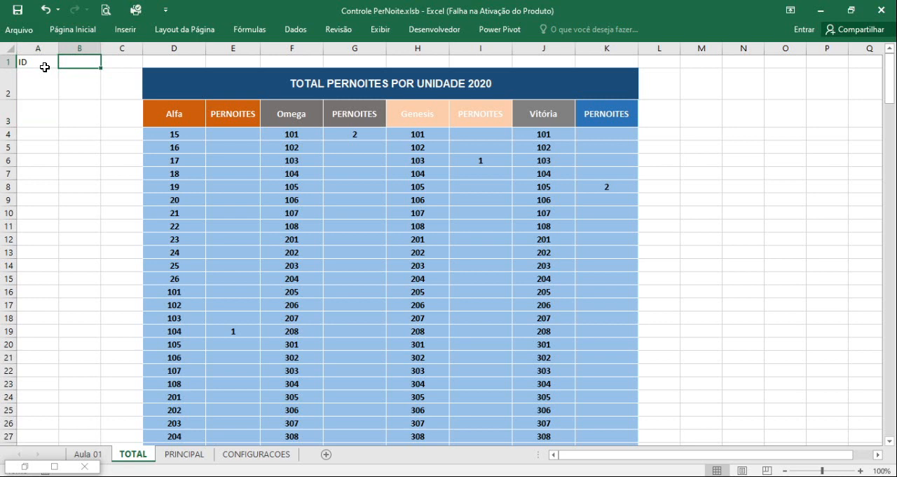
{"action": "type", "text": "TORRE"}
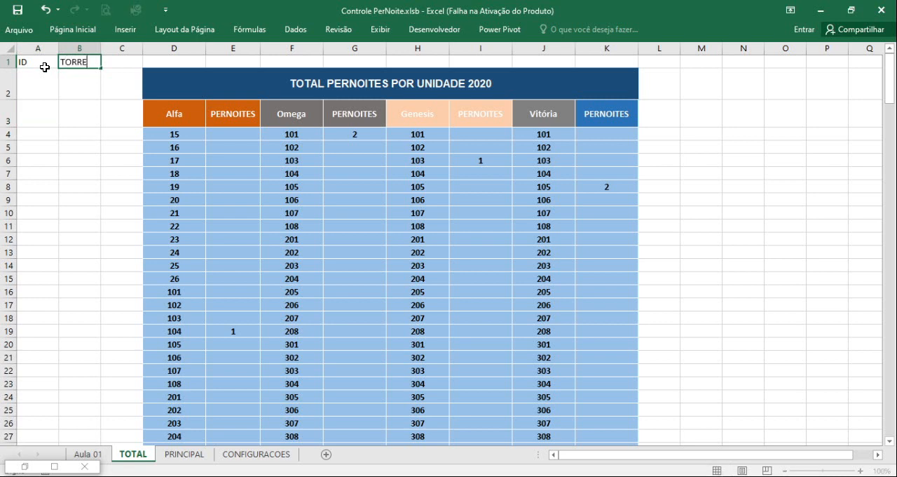
{"action": "key", "text": "Tab"}
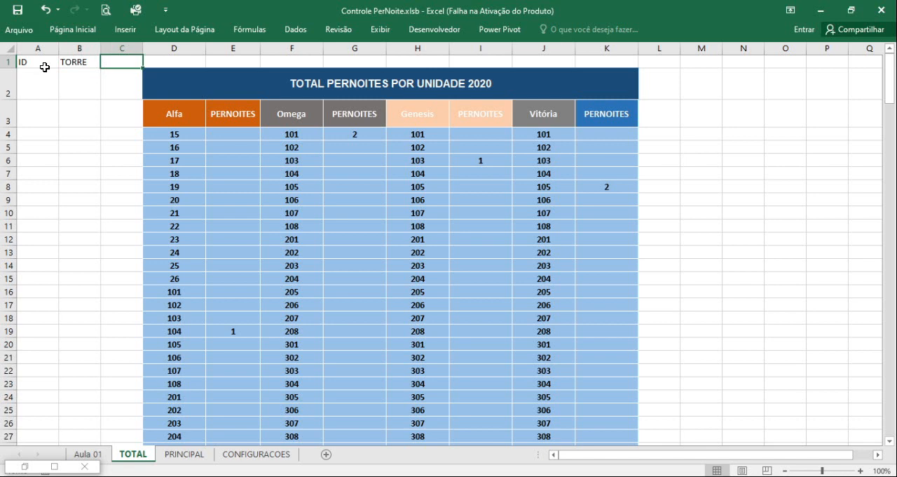
{"action": "type", "text": "APARTAMENTO"}
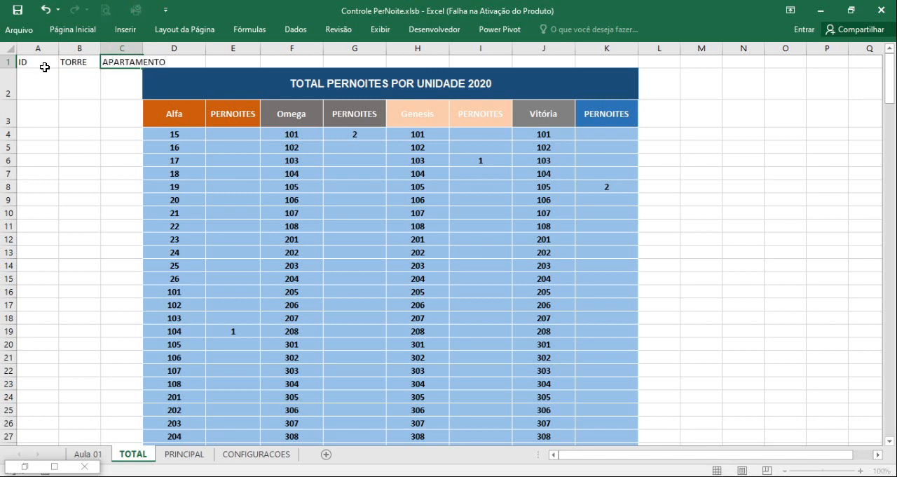
{"action": "key", "text": "Return"}
Fit column C to its APARTAMENTO header and widen column B beyond its TORRE header.
{"action": "left_click_drag", "start_coordinate": [142, 44], "coordinate": [142, 44]}
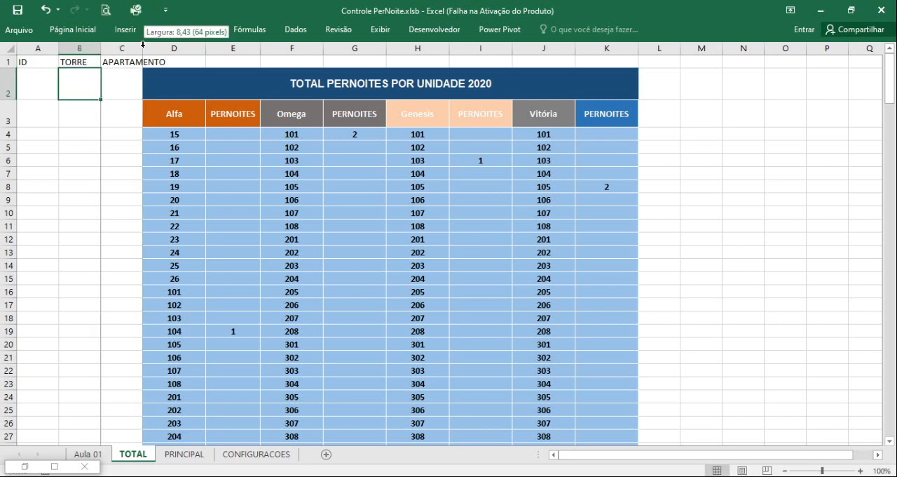
{"action": "double_click", "coordinate": [142, 44]}
{"action": "double_click", "coordinate": [101, 45]}
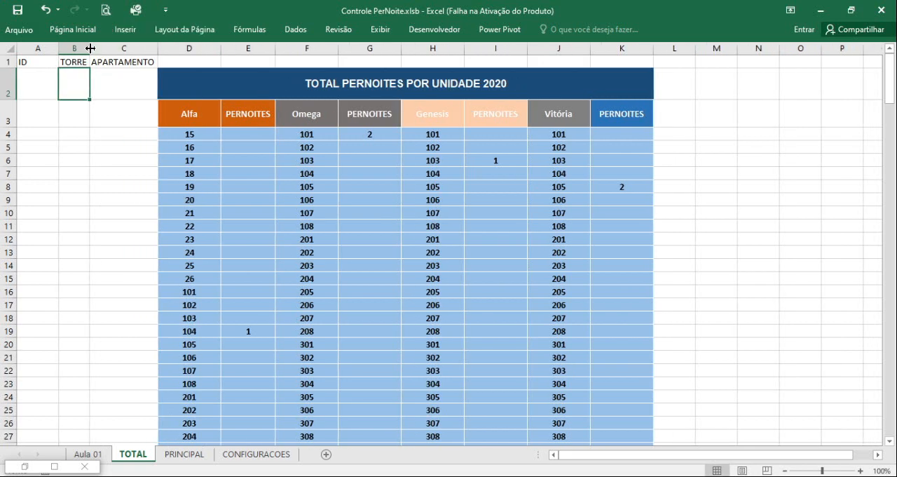
{"action": "left_click_drag", "start_coordinate": [90, 48], "coordinate": [117, 48]}
Insert a blank column before the Alfa column and enter the header QNTDE in cell D1.
{"action": "left_click", "coordinate": [194, 47]}
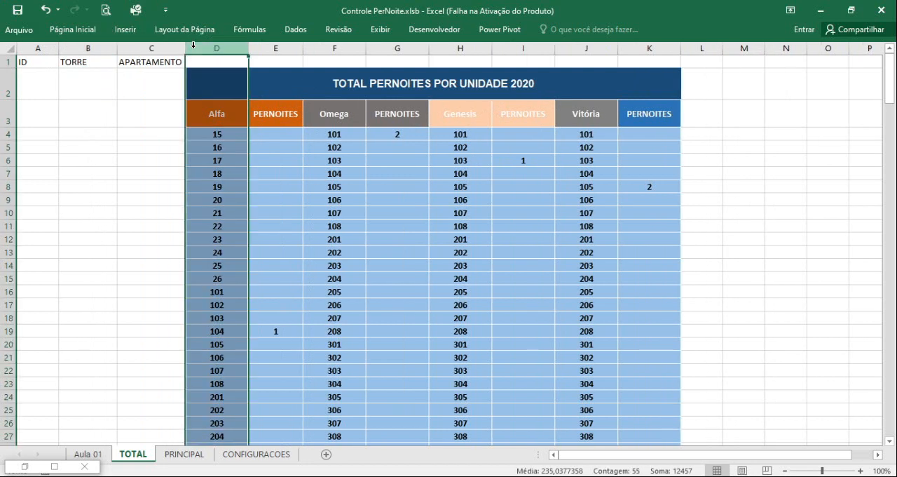
{"action": "key", "text": "ctrl+plus"}
{"action": "left_click", "coordinate": [200, 63]}
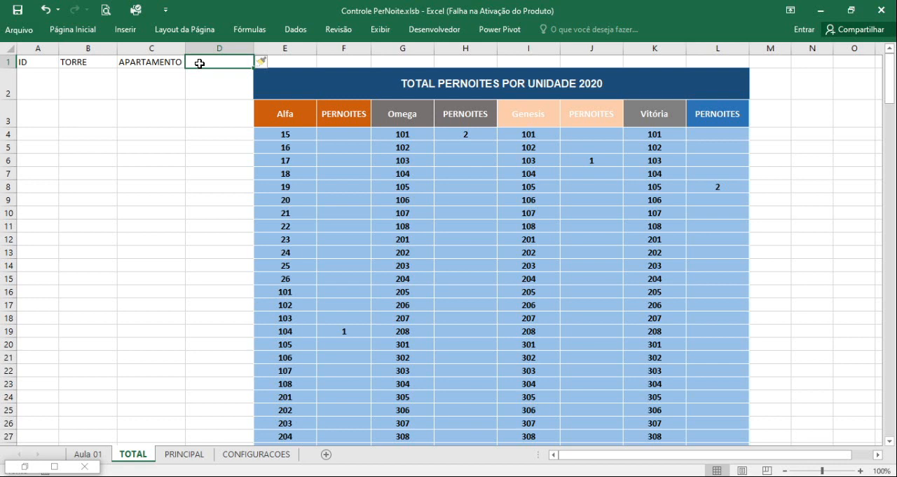
{"action": "type", "text": "qNTDE"}
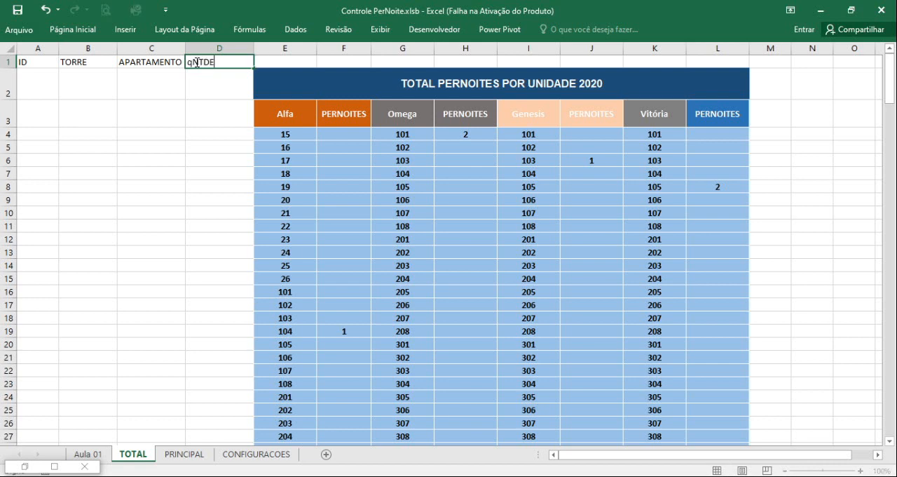
{"action": "left_click", "coordinate": [192, 63]}
{"action": "key", "text": "BackSpace"}
{"action": "type", "text": "Q"}
{"action": "left_click", "coordinate": [194, 106]}
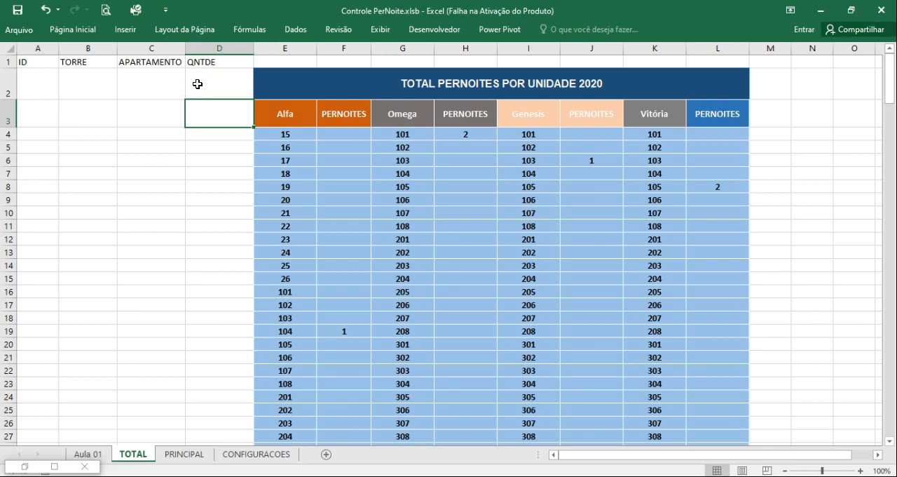
Enter ALFA as the tower name in cell A2.
{"action": "left_click", "coordinate": [37, 85]}
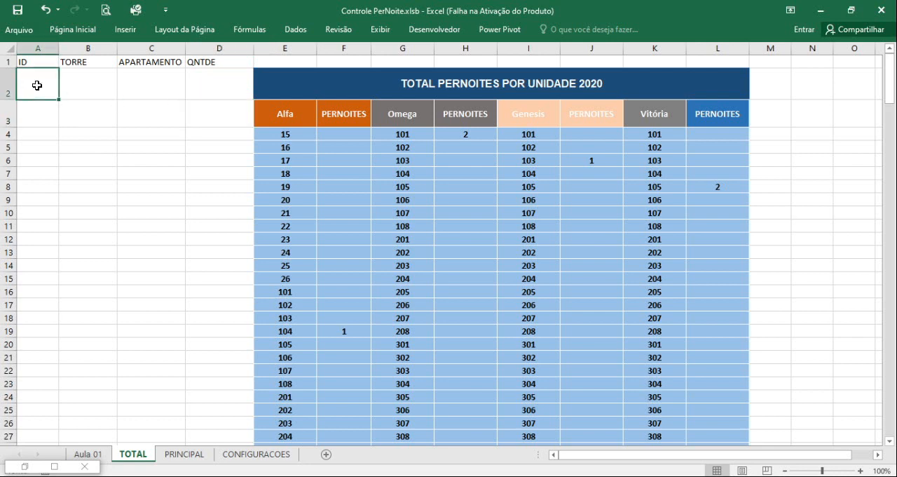
{"action": "left_click", "coordinate": [277, 119]}
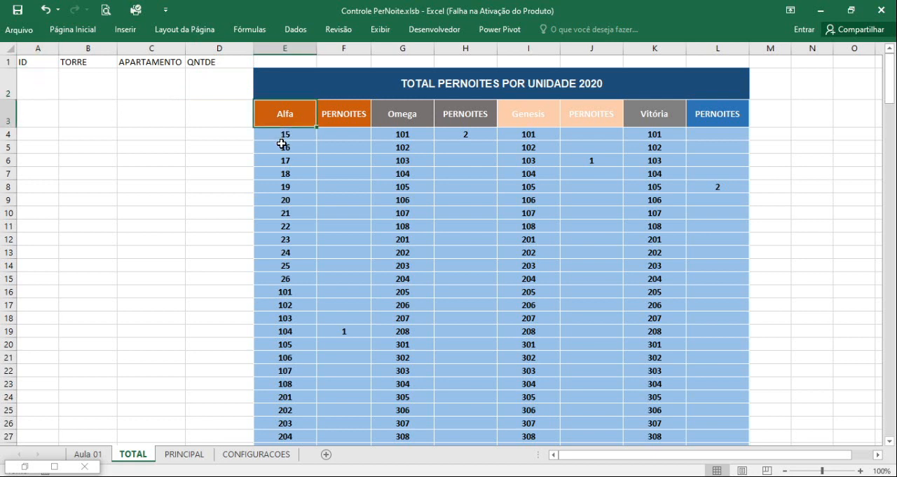
{"action": "left_click", "coordinate": [40, 89]}
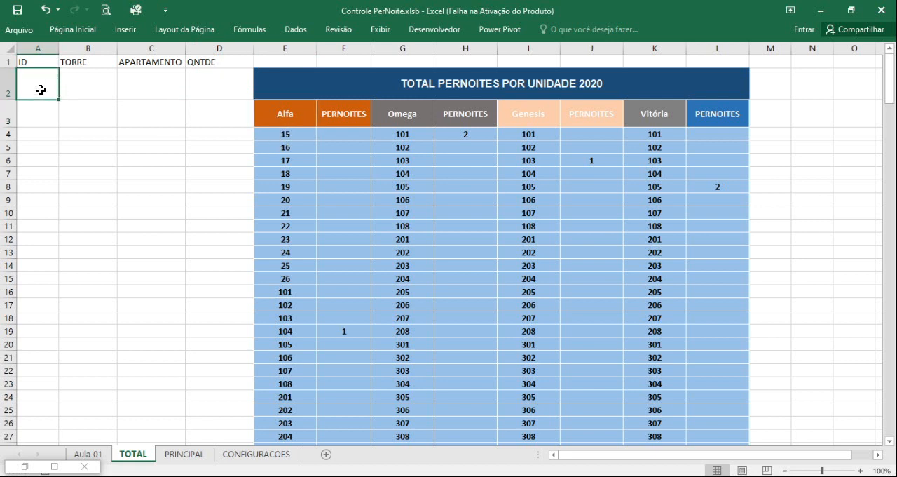
{"action": "type", "text": "A"}
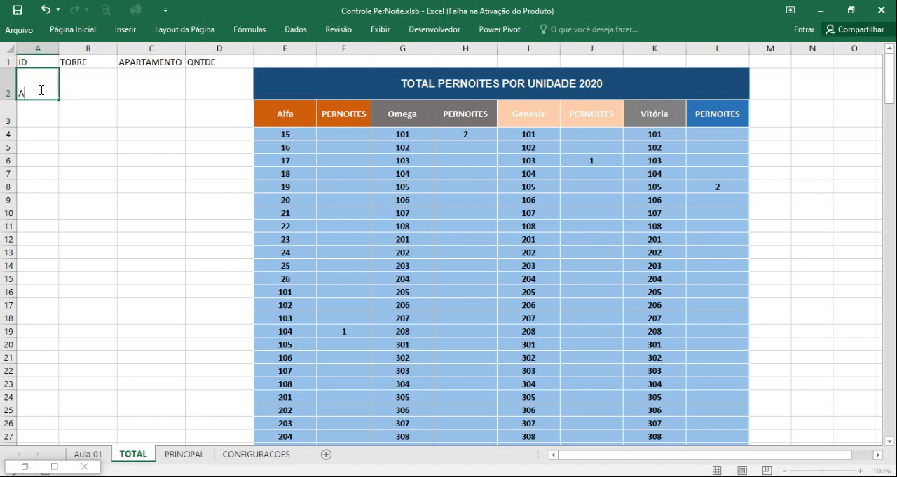
{"action": "type", "text": "LFA"}
{"action": "left_click_drag", "start_coordinate": [40, 93], "coordinate": [45, 93]}
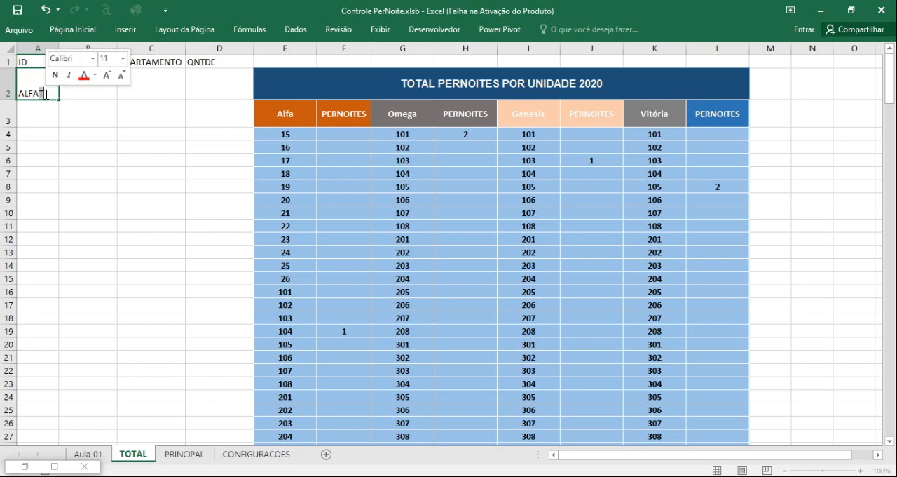
{"action": "key", "text": "BackSpace"}
{"action": "left_click", "coordinate": [45, 133]}
Copy all the apartment numbers under the Alfa header and paste them as values starting at cell A3.
{"action": "left_click", "coordinate": [278, 133]}
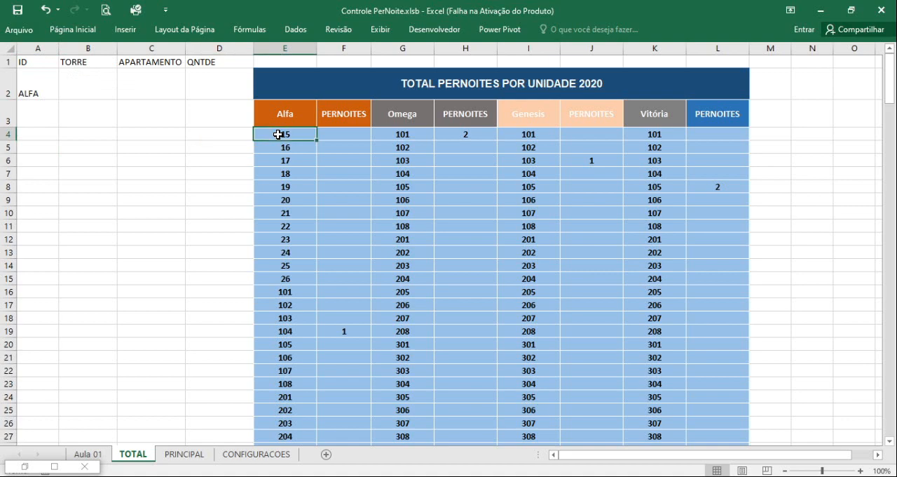
{"action": "key", "text": "ctrl+shift+Down"}
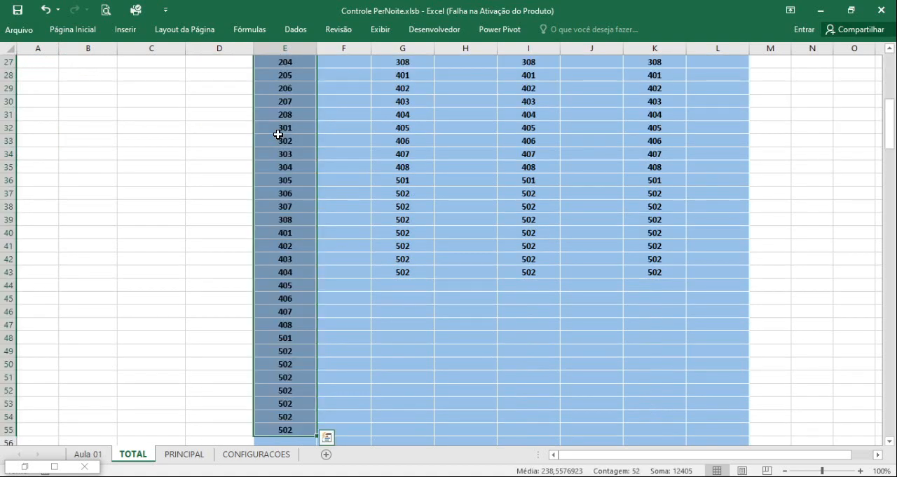
{"action": "key", "text": "ctrl+c"}
{"action": "scroll", "coordinate": [172, 162], "scroll_direction": "up", "scroll_amount": 9}
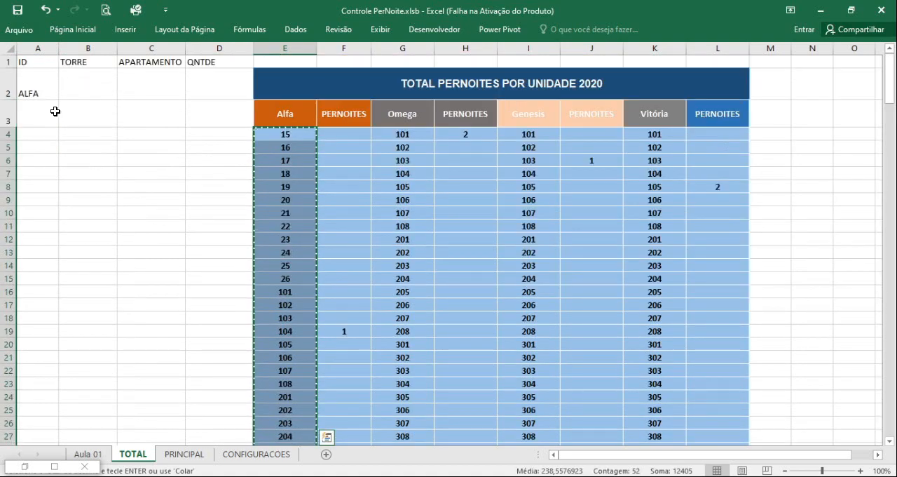
{"action": "left_click", "coordinate": [59, 113]}
{"action": "right_click", "coordinate": [50, 115]}
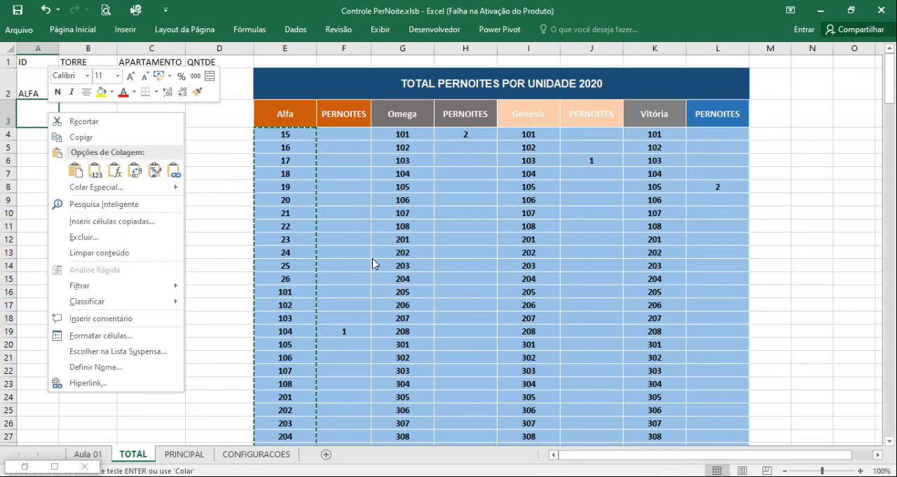
{"action": "left_click", "coordinate": [95, 170]}
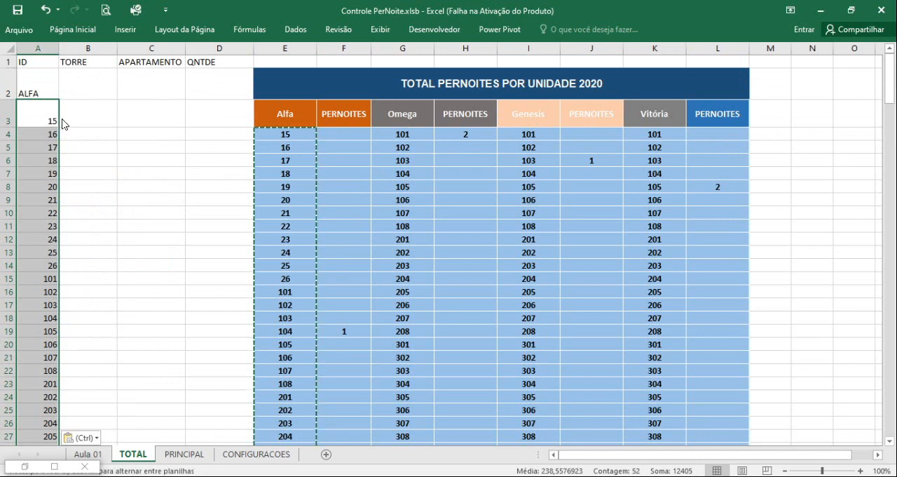
Move the pasted apartment numbers to the APARTAMENTO column starting at C2, and move ALFA to cell B2.
{"action": "left_click_drag", "start_coordinate": [61, 123], "coordinate": [149, 61]}
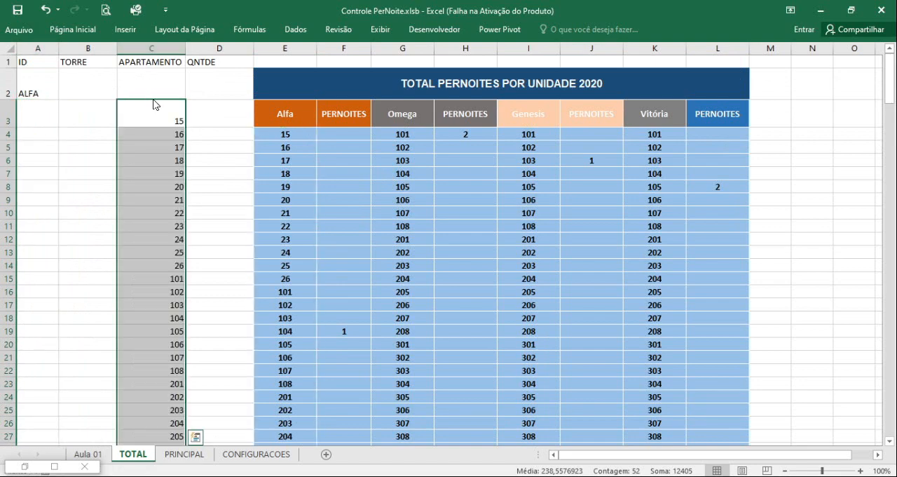
{"action": "left_click_drag", "start_coordinate": [153, 100], "coordinate": [155, 92]}
{"action": "left_click", "coordinate": [38, 89]}
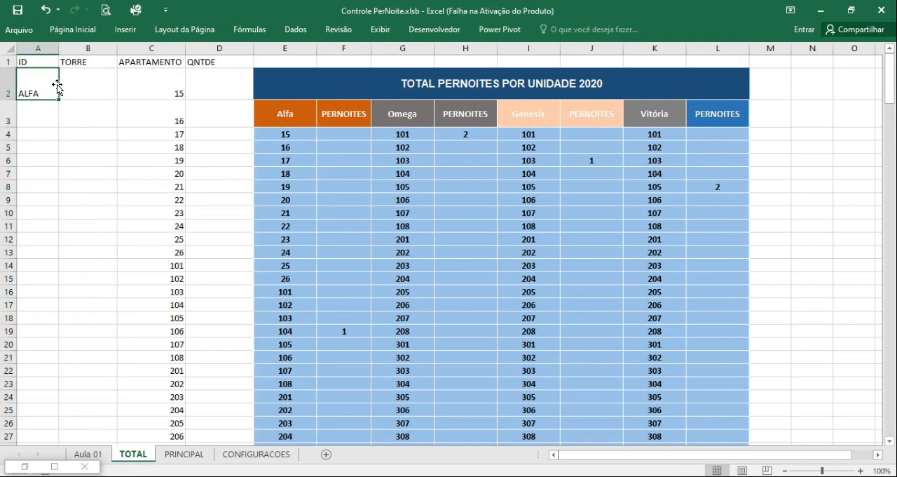
{"action": "left_click_drag", "start_coordinate": [57, 85], "coordinate": [84, 91]}
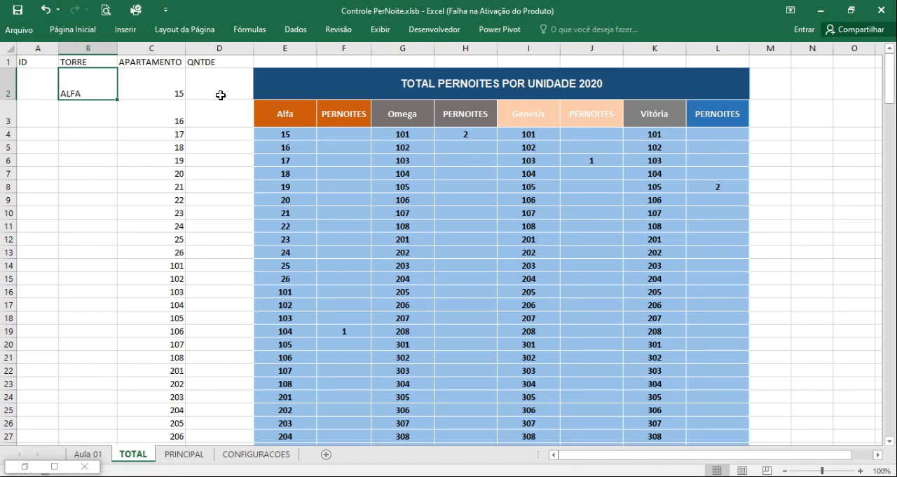
Enter 0 in cell D2 and fill it down the QNTDE column.
{"action": "left_click", "coordinate": [221, 95]}
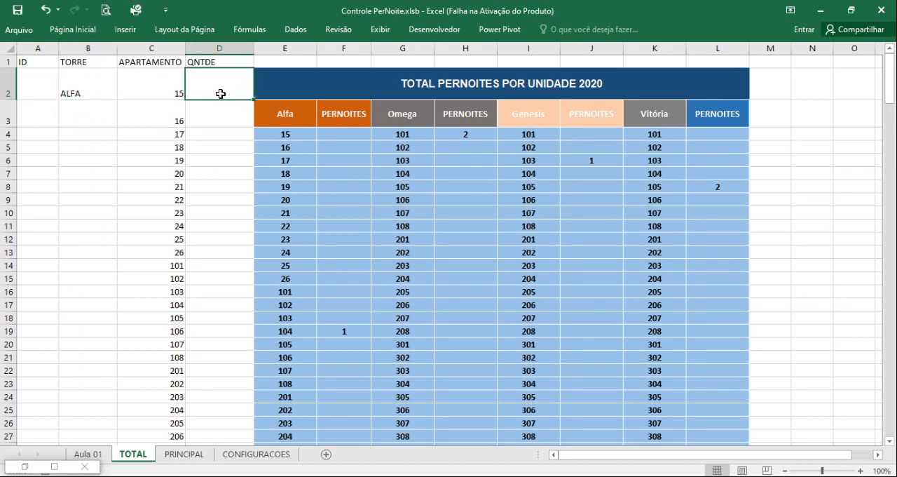
{"action": "type", "text": "0"}
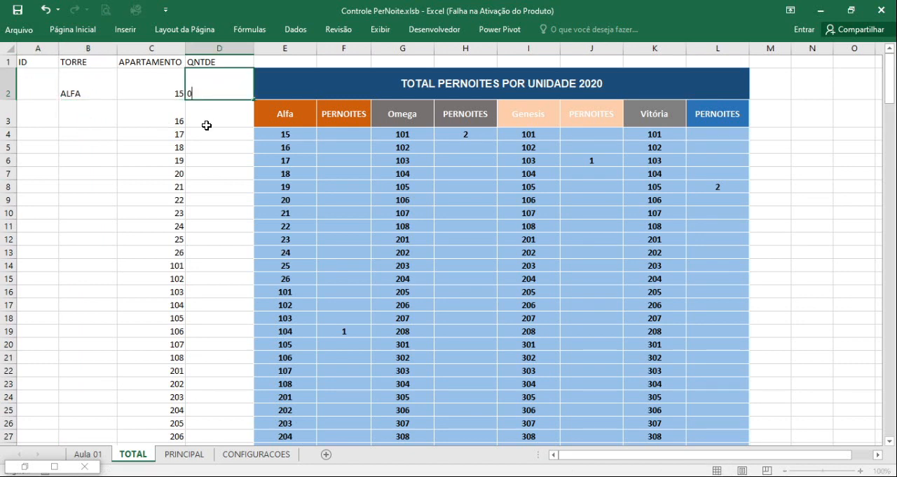
{"action": "key", "text": "Return"}
{"action": "left_click", "coordinate": [220, 91]}
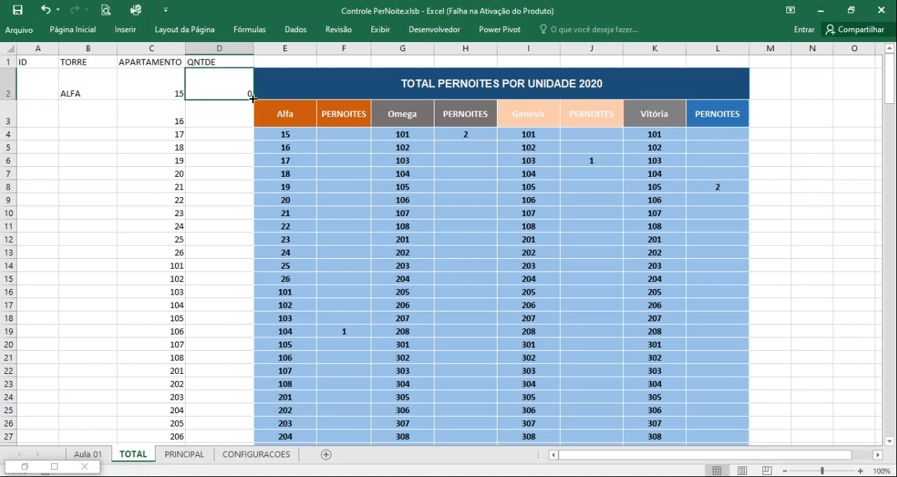
{"action": "double_click", "coordinate": [252, 98]}
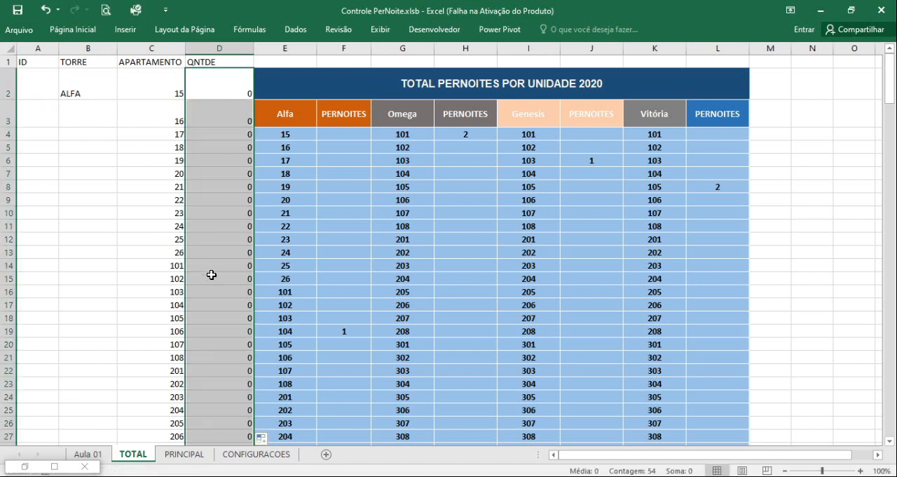
Enter 1 and 2 in cells A2 and A3 and fill the ID series down to 52 in cell A53.
{"action": "left_click", "coordinate": [37, 92]}
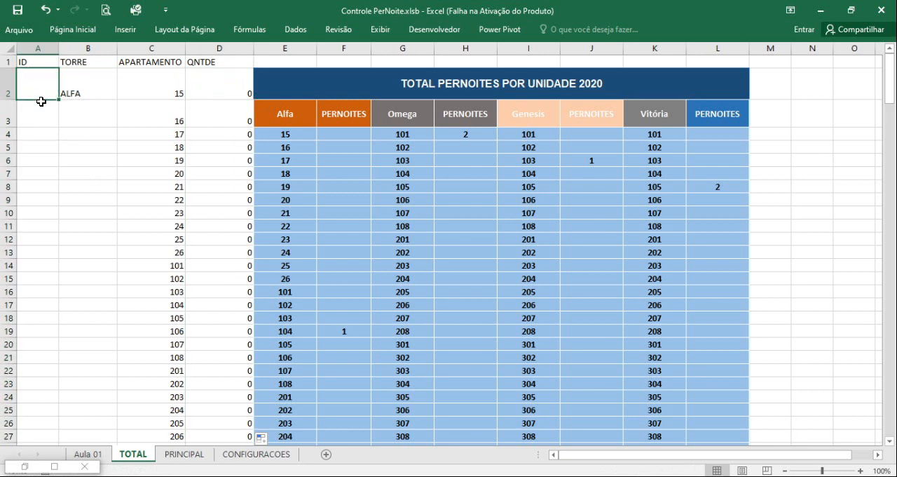
{"action": "type", "text": "1"}
{"action": "key", "text": "Return"}
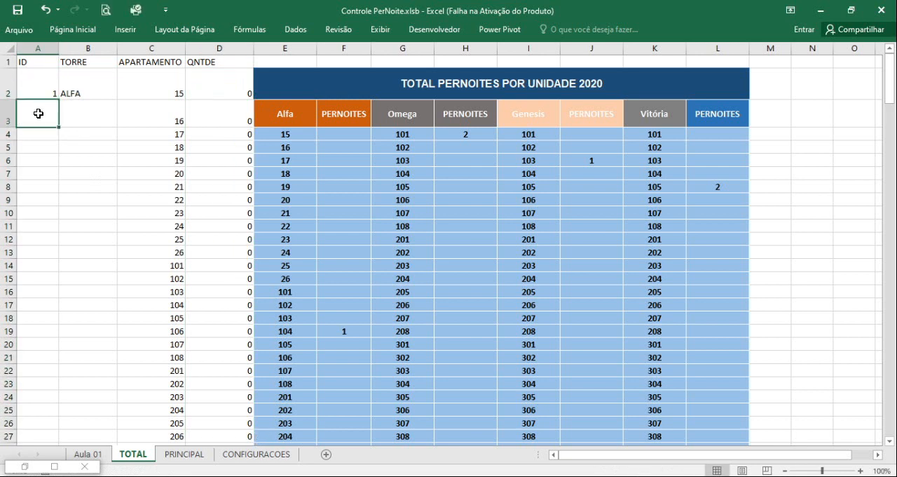
{"action": "type", "text": "2"}
{"action": "left_click_drag", "start_coordinate": [44, 90], "coordinate": [44, 112]}
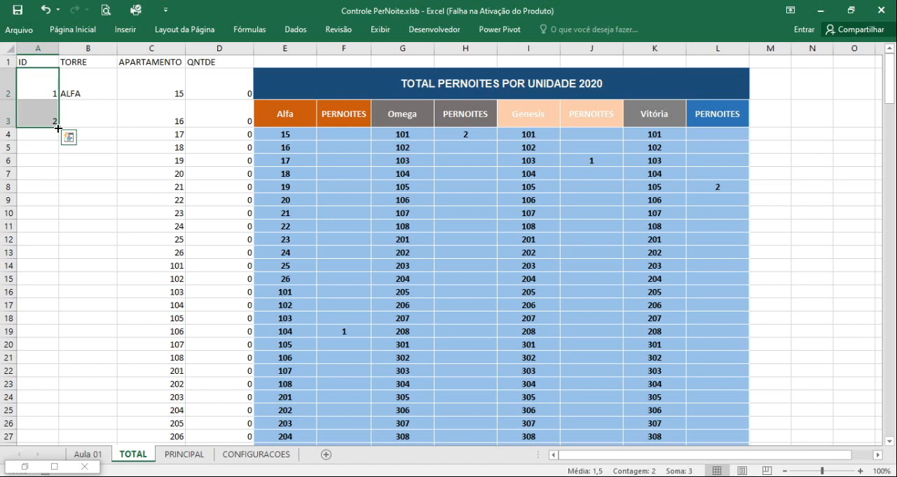
{"action": "left_click_drag", "start_coordinate": [58, 128], "coordinate": [59, 405]}
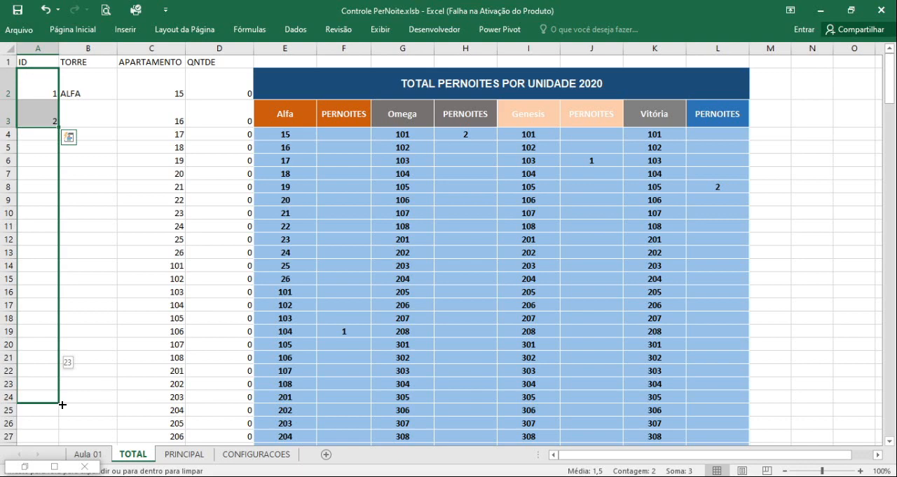
{"action": "mouse_move", "coordinate": [62, 405]}
{"action": "left_mouse_down"}
{"action": "mouse_move", "coordinate": [67, 435]}
{"action": "mouse_move", "coordinate": [78, 440]}
{"action": "mouse_move", "coordinate": [83, 423]}
{"action": "mouse_move", "coordinate": [70, 399]}
{"action": "left_mouse_up"}
Clear the repeated 502 apartment entries in cells C48 to C53.
{"action": "left_click_drag", "start_coordinate": [171, 325], "coordinate": [180, 391]}
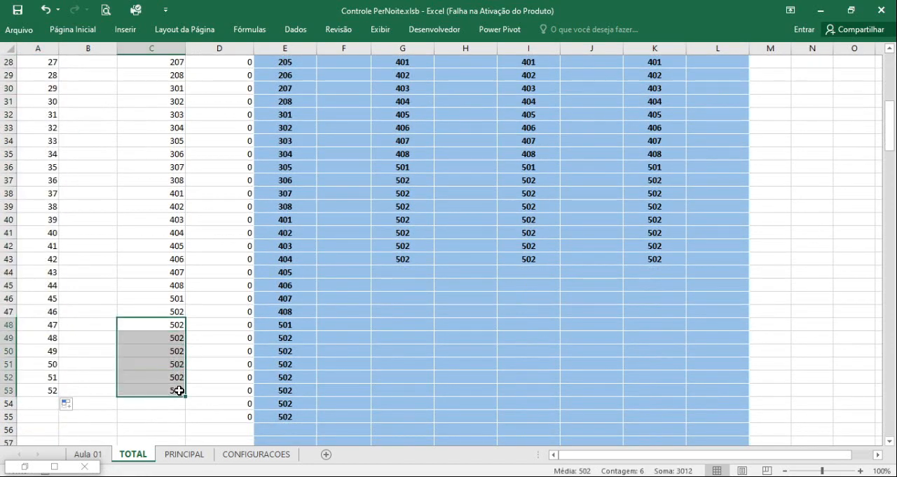
{"action": "key", "text": "Delete"}
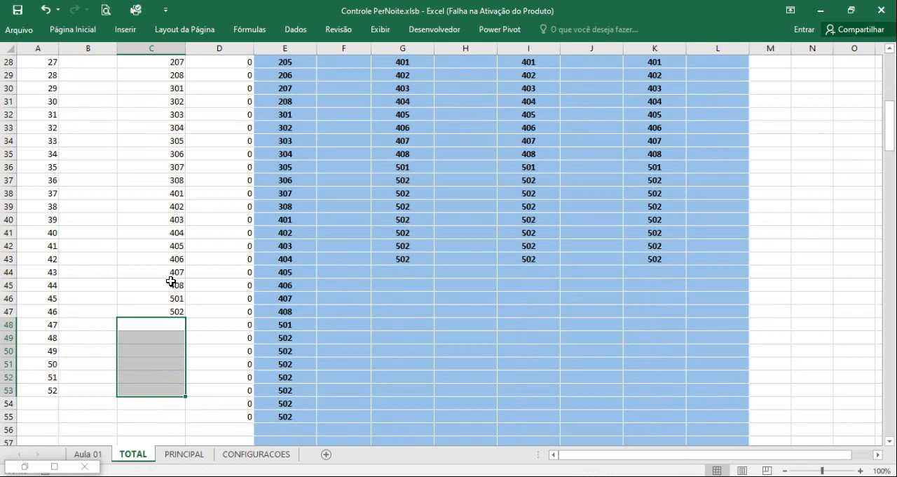
Copy ALFA from cell B2 into cells B3 to B47 of the TORRE column.
{"action": "scroll", "coordinate": [202, 303], "scroll_direction": "up", "scroll_amount": 9}
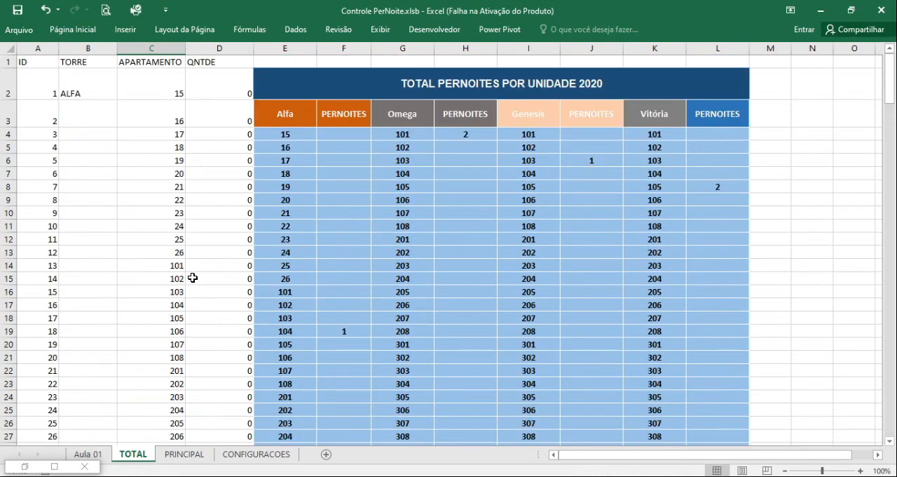
{"action": "left_click", "coordinate": [78, 82]}
{"action": "key", "text": "ctrl+c"}
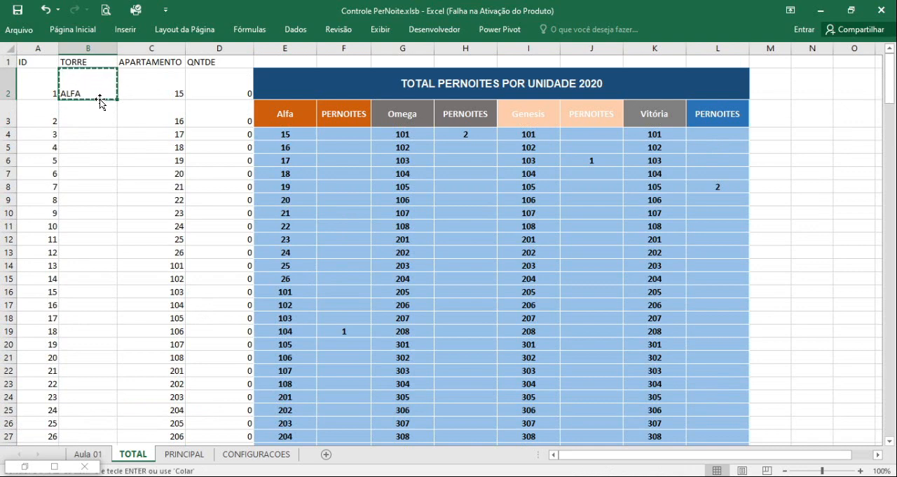
{"action": "left_click_drag", "start_coordinate": [94, 110], "coordinate": [97, 374]}
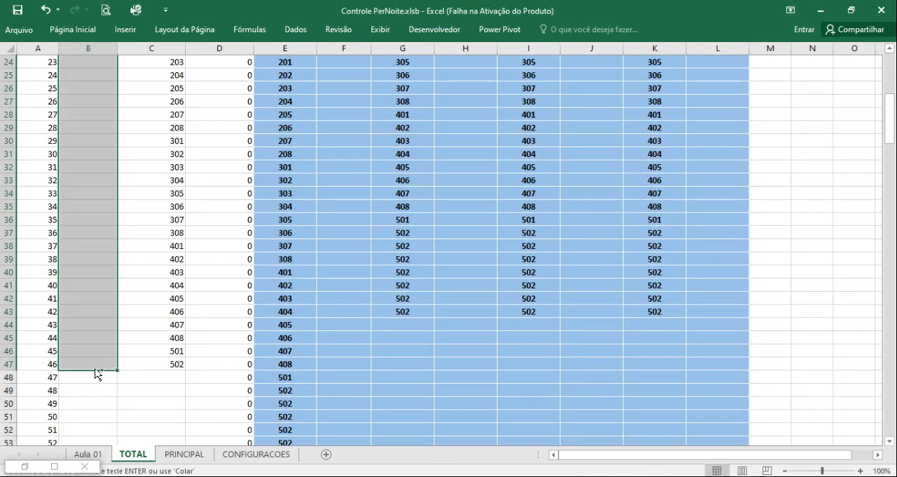
{"action": "key", "text": "ctrl+v"}
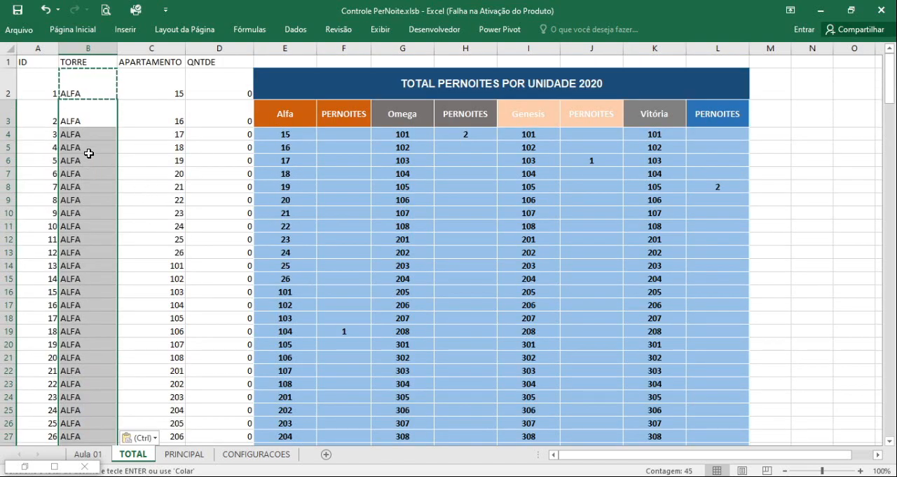
Insert a blank column between the QNTDE column and the Alfa column of the totals table.
{"action": "left_click", "coordinate": [93, 89]}
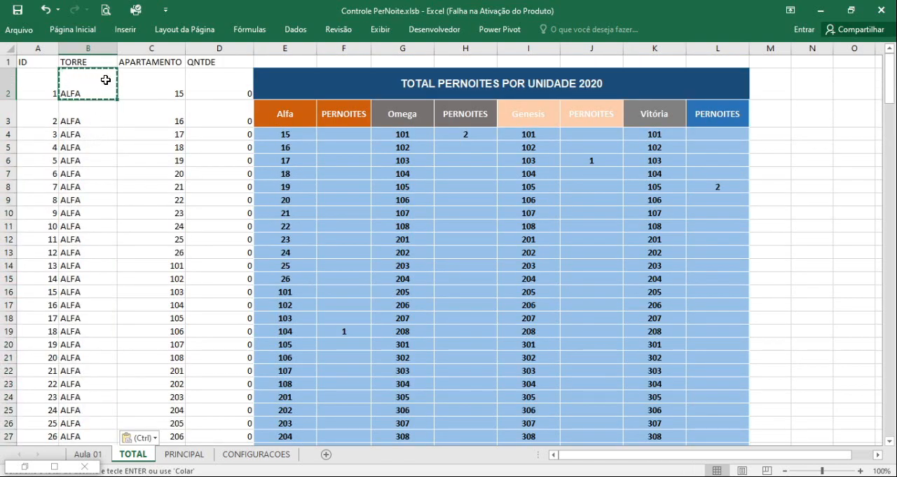
{"action": "left_click", "coordinate": [279, 46]}
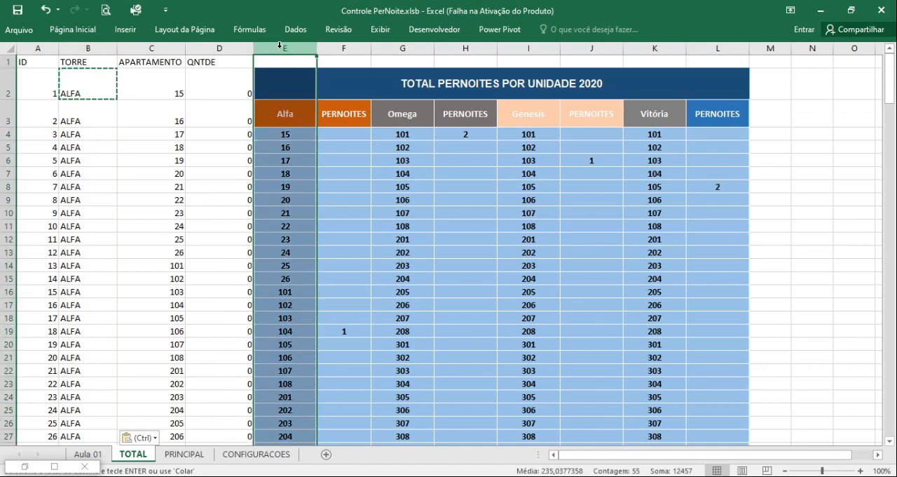
{"action": "key", "text": "ctrl+plus"}
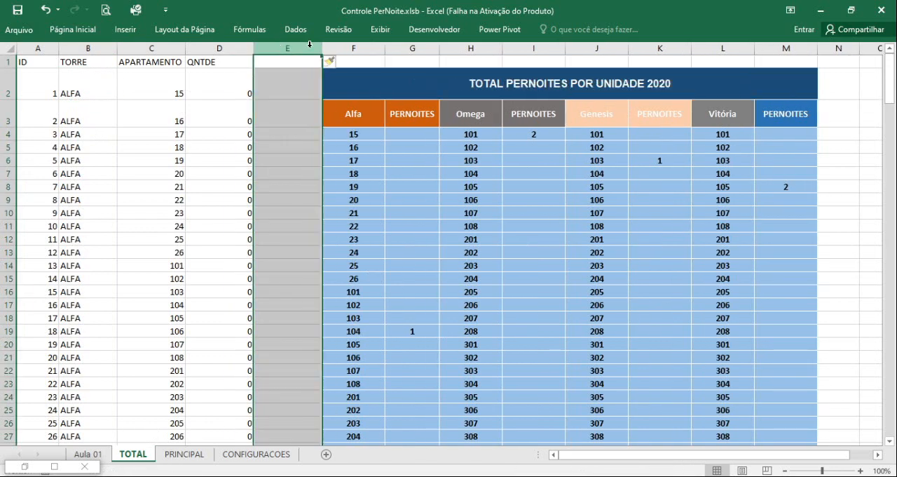
{"action": "left_click", "coordinate": [352, 49]}
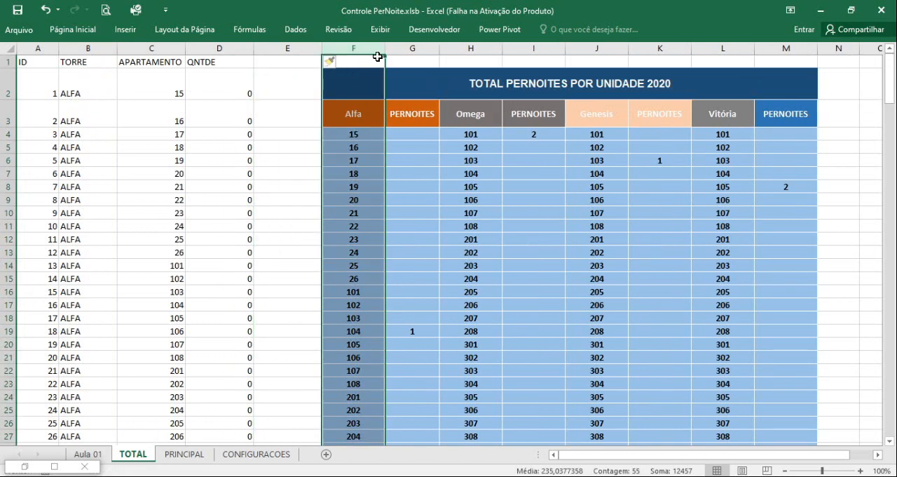
{"action": "left_click", "coordinate": [477, 47], "text": "ctrl"}
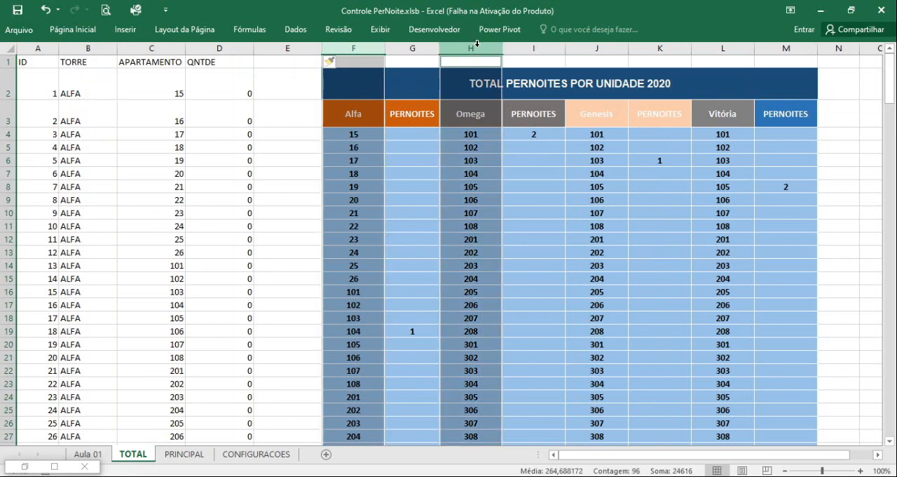
{"action": "left_click", "coordinate": [601, 47], "text": "ctrl"}
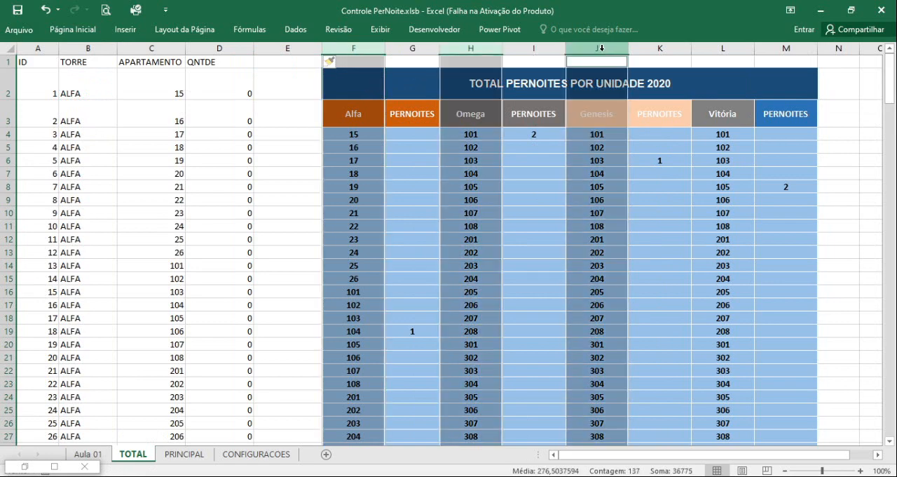
{"action": "left_click", "coordinate": [722, 47], "text": "ctrl"}
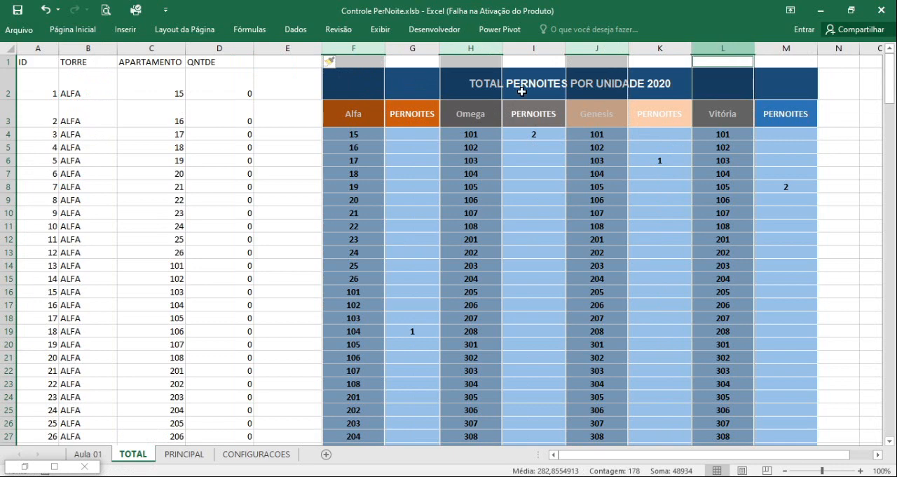
{"action": "left_click", "coordinate": [408, 48]}
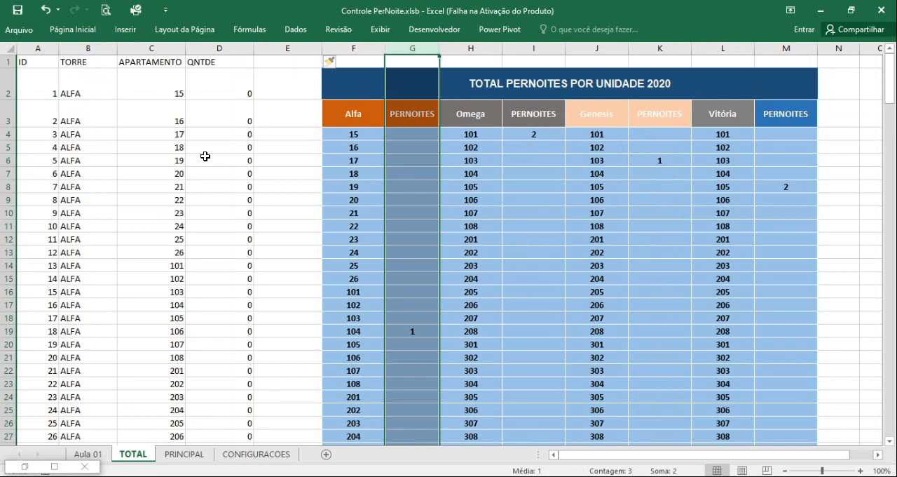
{"action": "left_click", "coordinate": [76, 136]}
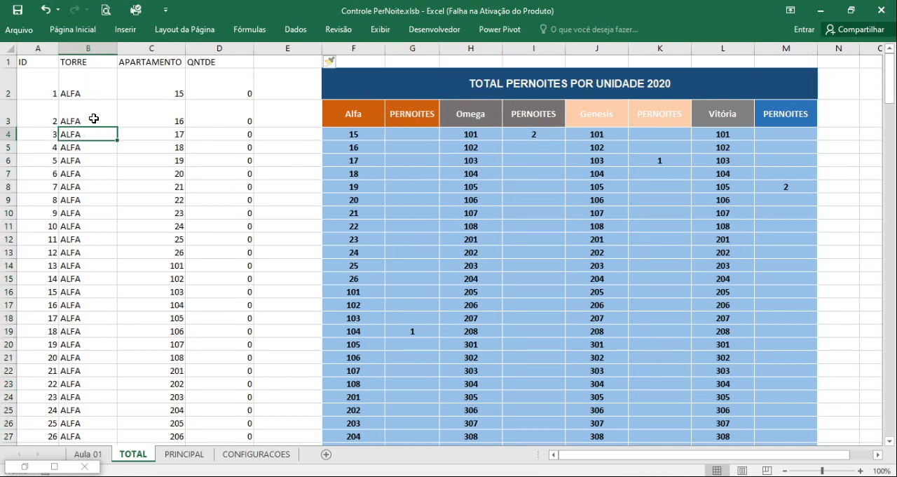
Copy the Omega tower name from cell H3 and paste it as a value into cell B48 of the TORRE column.
{"action": "left_click", "coordinate": [85, 94]}
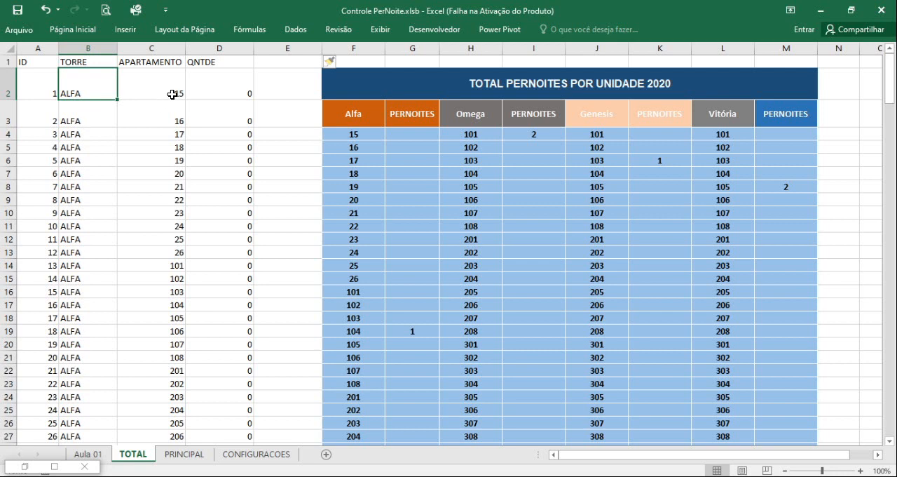
{"action": "left_click", "coordinate": [475, 117]}
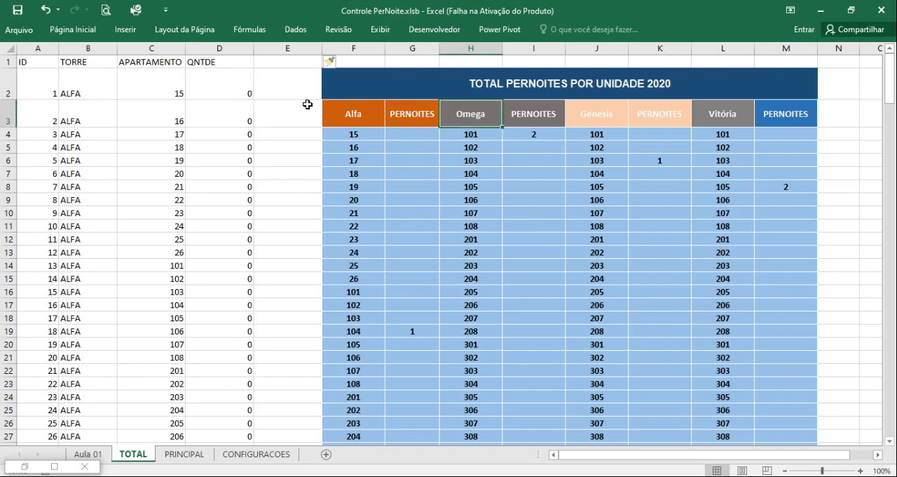
{"action": "key", "text": "ctrl+c"}
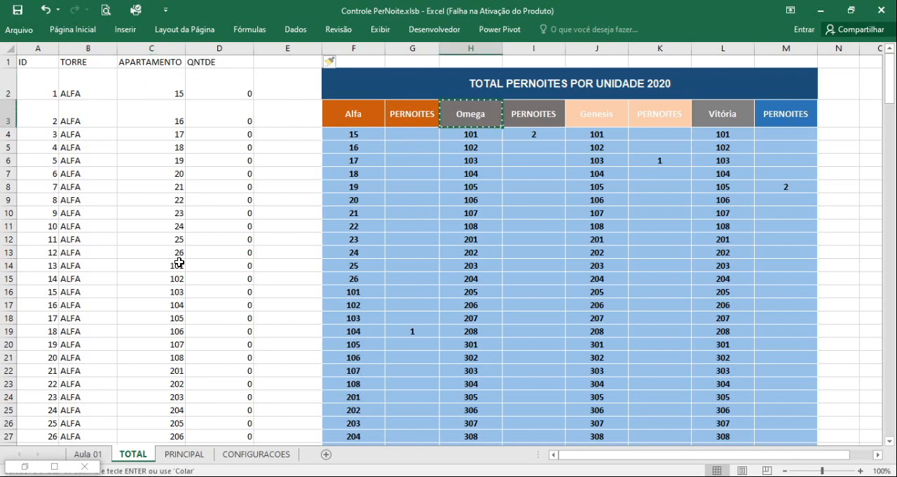
{"action": "scroll", "coordinate": [84, 138], "scroll_direction": "down", "scroll_amount": 14}
{"action": "left_click", "coordinate": [82, 128]}
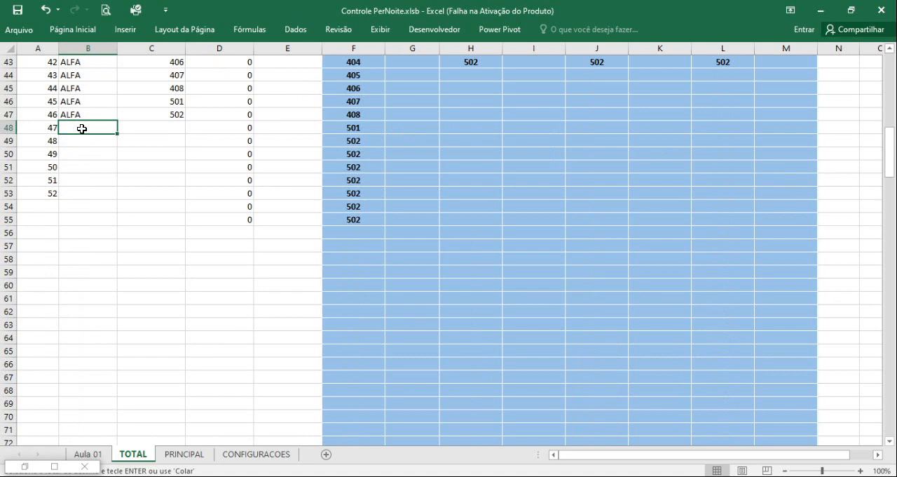
{"action": "right_click", "coordinate": [82, 129]}
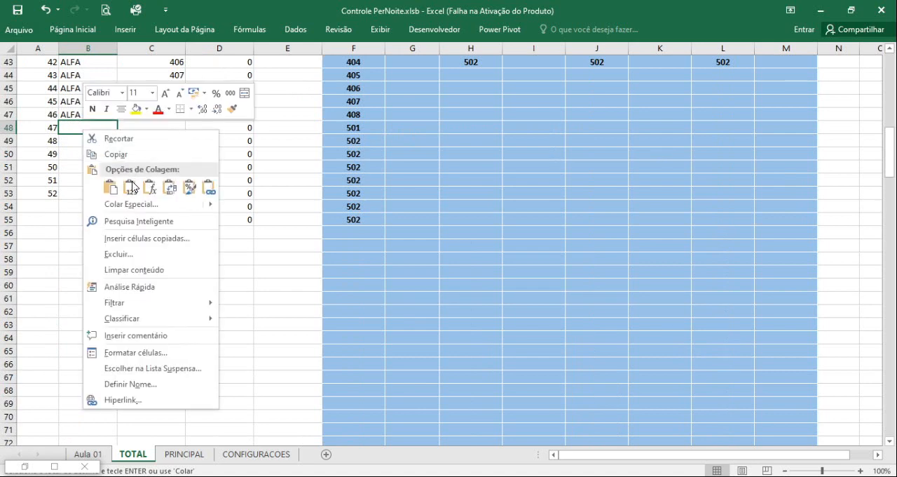
{"action": "left_click", "coordinate": [131, 187]}
{"action": "left_click", "coordinate": [100, 157]}
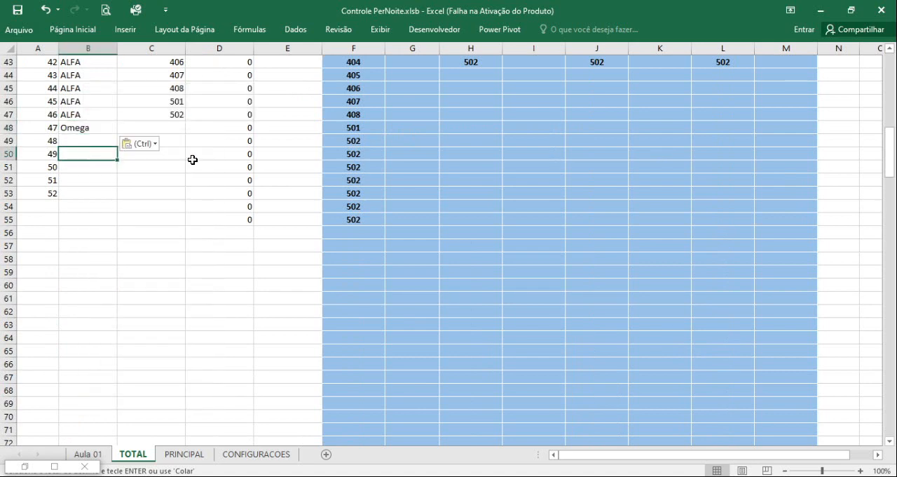
{"action": "scroll", "coordinate": [160, 210], "scroll_direction": "up", "scroll_amount": 4}
{"action": "left_click", "coordinate": [107, 282]}
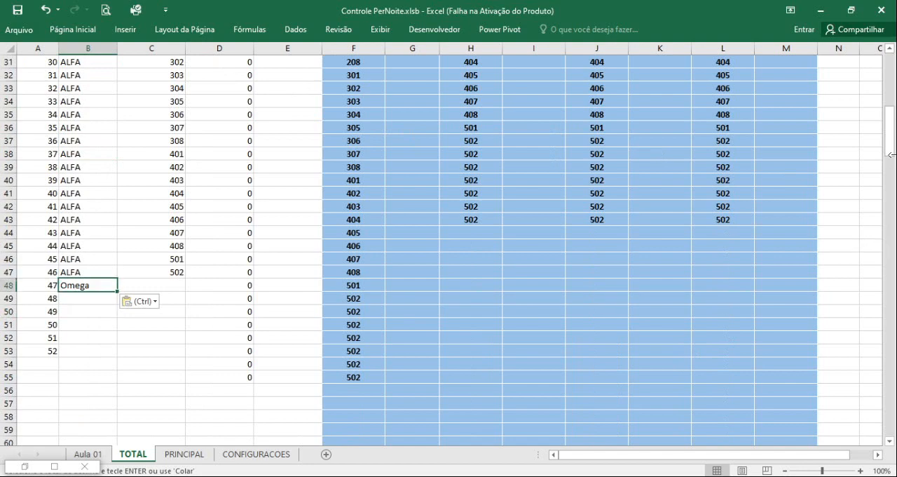
Copy the Omega apartment numbers from cells H4 to H43 and paste them as values into the APARTAMENTO column starting at C48.
{"action": "left_click", "coordinate": [891, 88]}
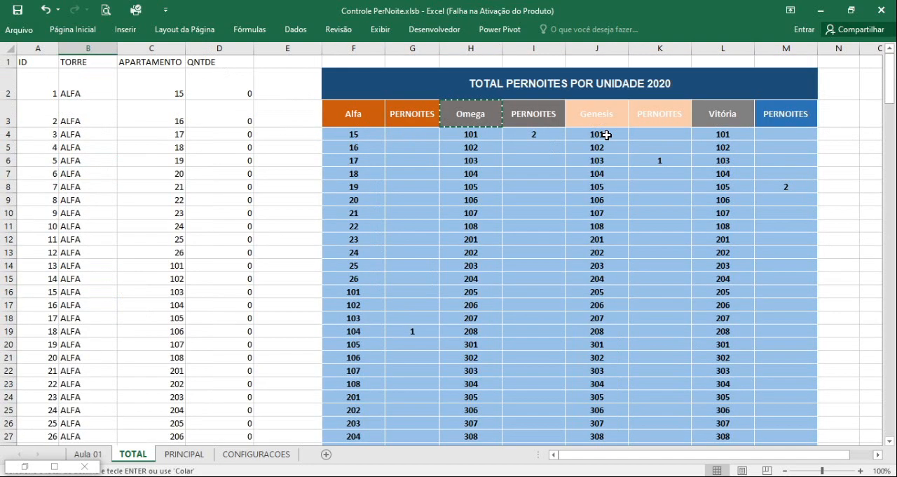
{"action": "left_click", "coordinate": [477, 133]}
{"action": "key", "text": "ctrl+shift+Down"}
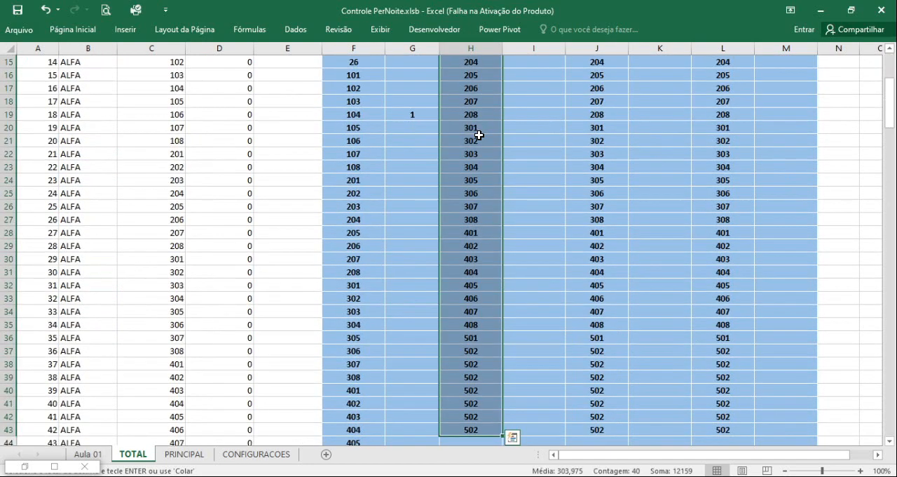
{"action": "key", "text": "ctrl+c"}
{"action": "scroll", "coordinate": [154, 321], "scroll_direction": "down", "scroll_amount": 5}
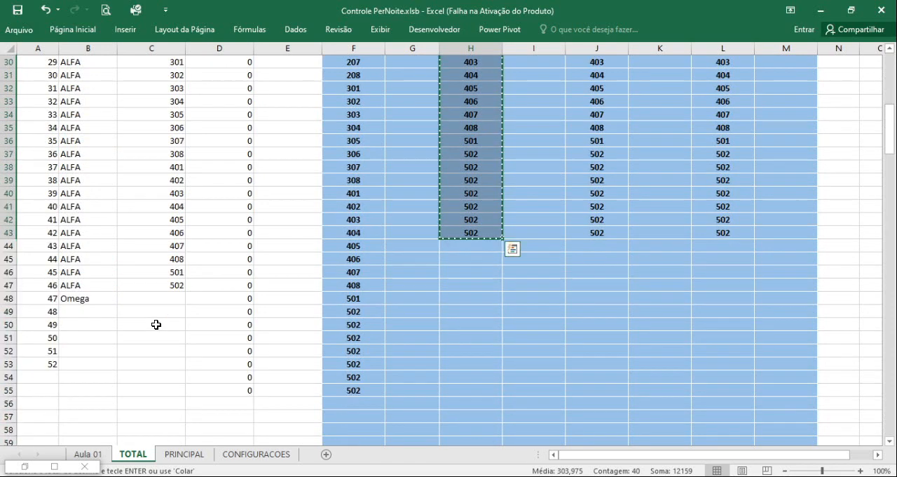
{"action": "left_click", "coordinate": [175, 300]}
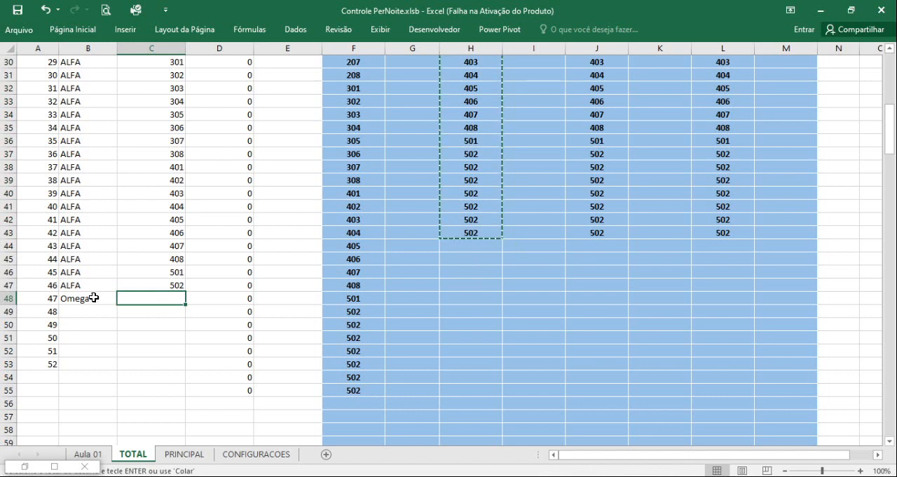
{"action": "right_click", "coordinate": [141, 300]}
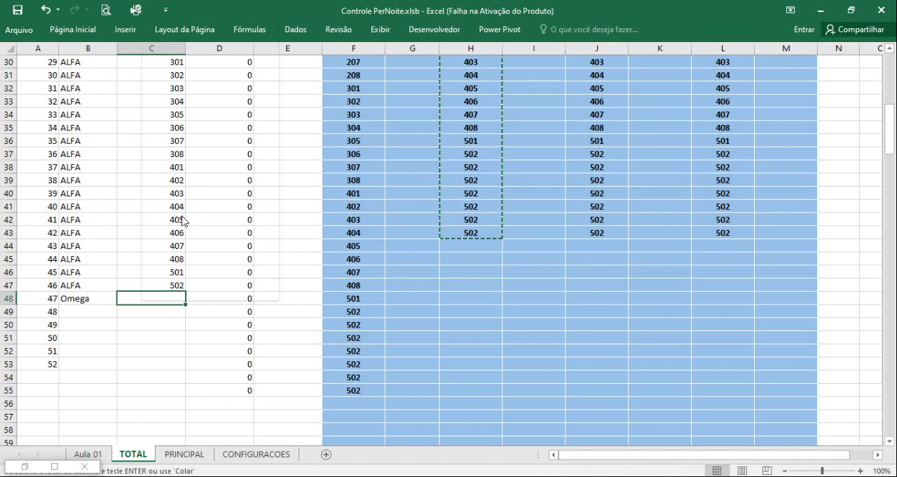
{"action": "left_click", "coordinate": [189, 78]}
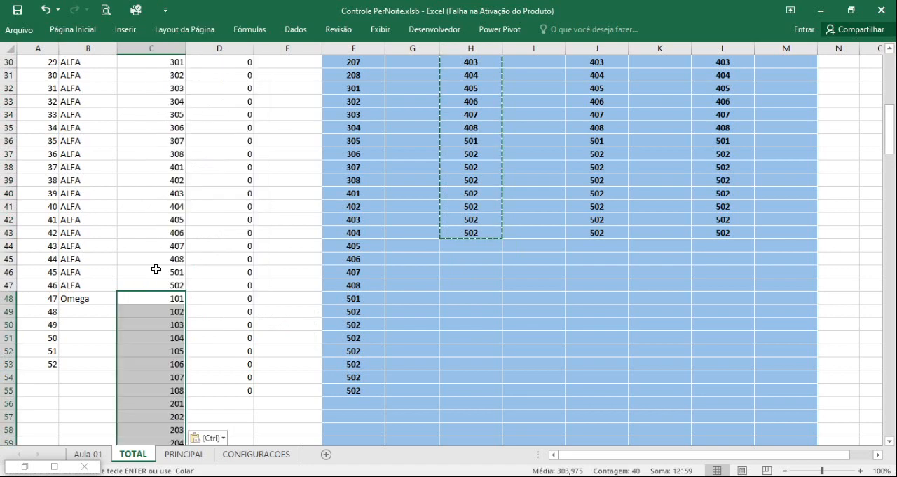
Fill Omega from cell B48 down the TORRE column to B87, alongside the pasted apartments.
{"action": "left_click", "coordinate": [95, 306]}
{"action": "double_click", "coordinate": [117, 304]}
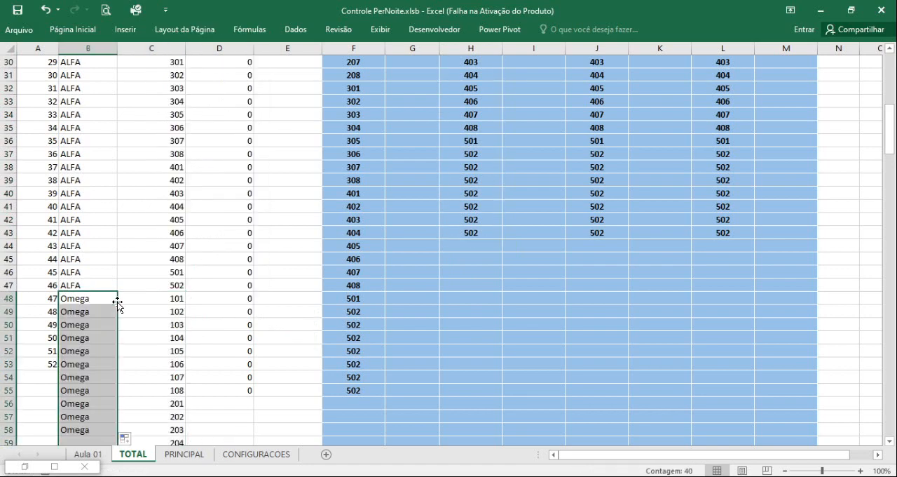
{"action": "scroll", "coordinate": [114, 316], "scroll_direction": "down", "scroll_amount": 2}
{"action": "scroll", "coordinate": [114, 315], "scroll_direction": "up", "scroll_amount": 2}
{"action": "left_click", "coordinate": [101, 141]}
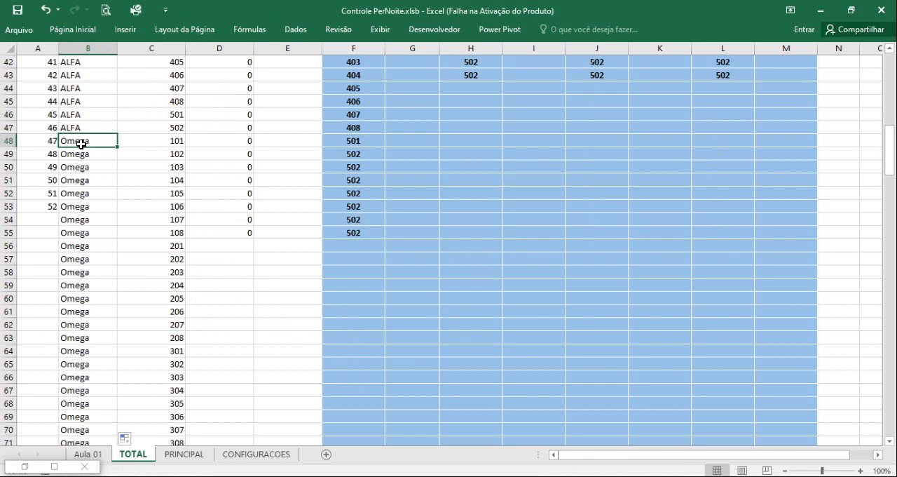
{"action": "left_click", "coordinate": [167, 143]}
{"action": "scroll", "coordinate": [155, 295], "scroll_direction": "down", "scroll_amount": 3}
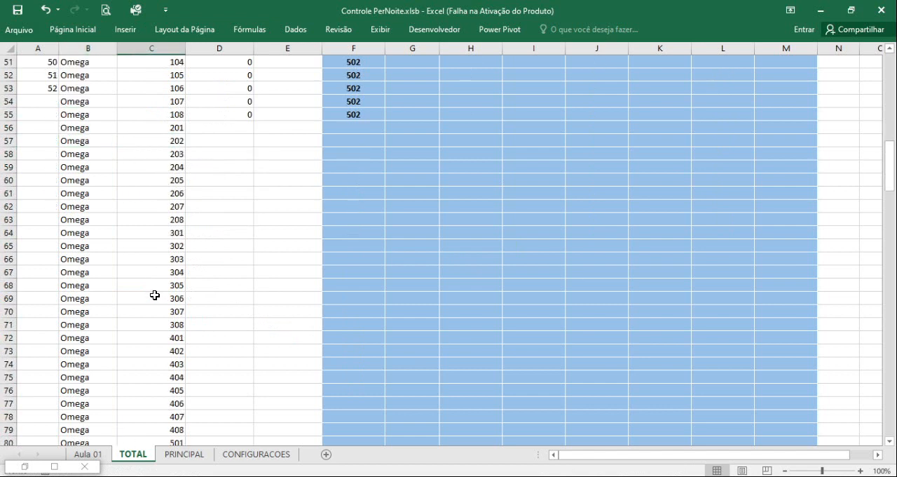
{"action": "scroll", "coordinate": [155, 295], "scroll_direction": "down", "scroll_amount": 6}
{"action": "scroll", "coordinate": [152, 298], "scroll_direction": "up", "scroll_amount": 7}
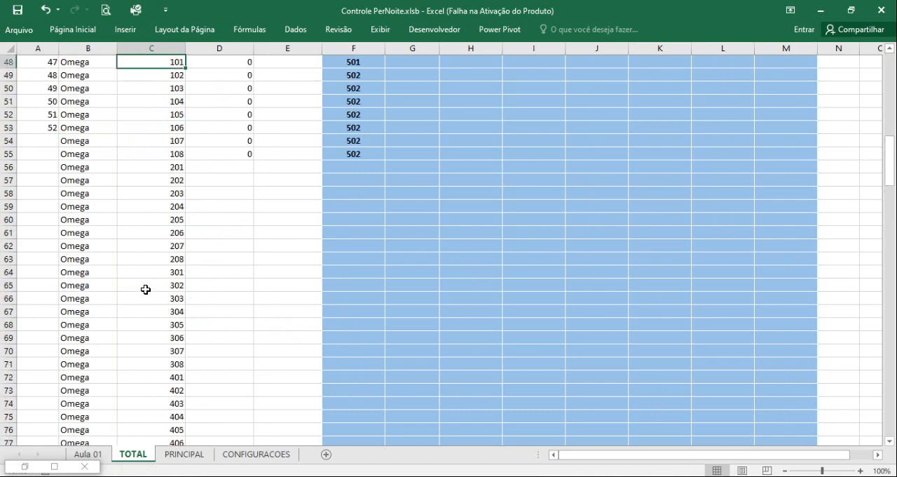
Continue the ID series from cells A52 and A53 down to 86 in cell A87.
{"action": "left_click_drag", "start_coordinate": [44, 116], "coordinate": [52, 129]}
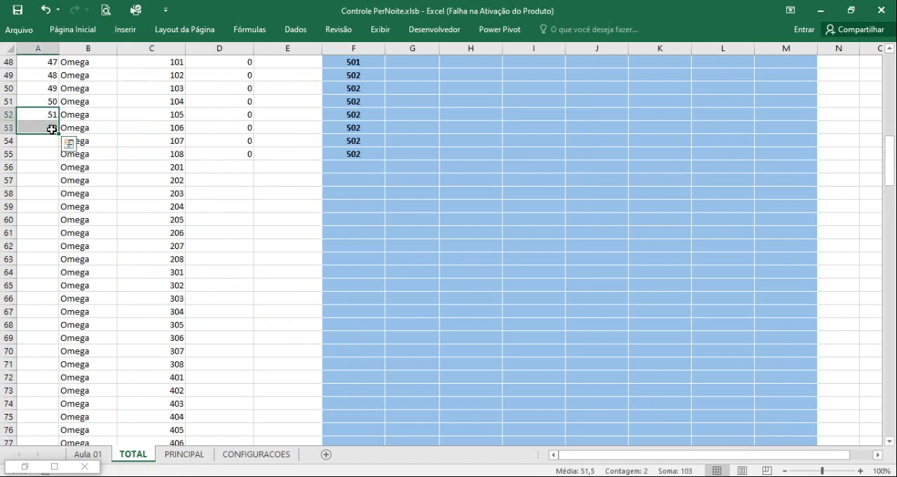
{"action": "double_click", "coordinate": [59, 134]}
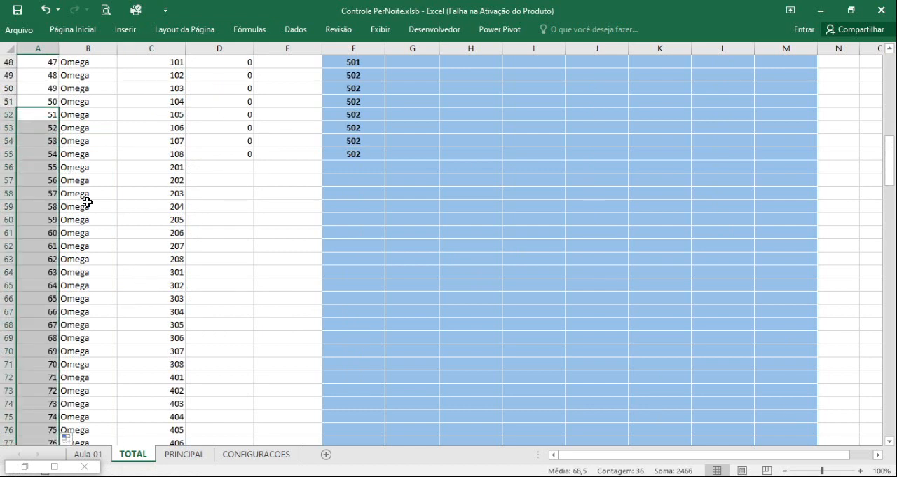
{"action": "scroll", "coordinate": [87, 202], "scroll_direction": "down", "scroll_amount": 7}
{"action": "scroll", "coordinate": [96, 259], "scroll_direction": "up", "scroll_amount": 3}
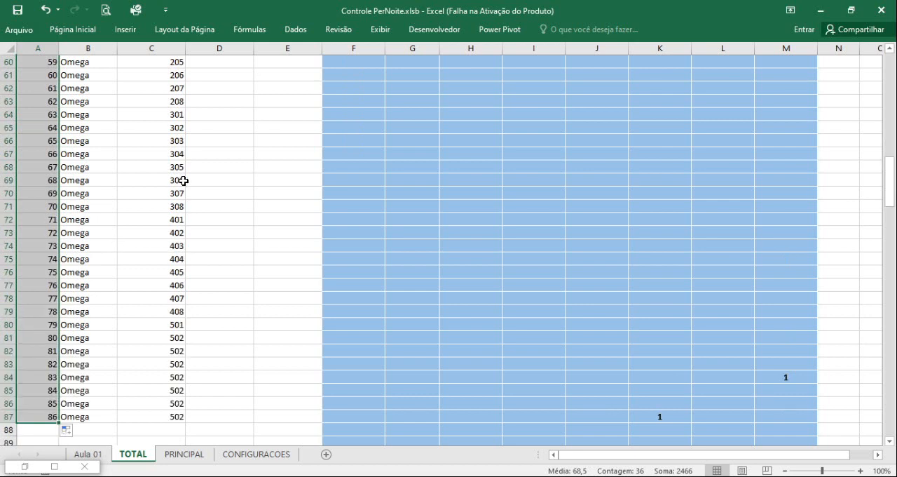
{"action": "scroll", "coordinate": [220, 132], "scroll_direction": "up", "scroll_amount": 4}
Fill the 0 quantity from cell D55 down the QNTDE column to D87.
{"action": "left_click", "coordinate": [237, 153]}
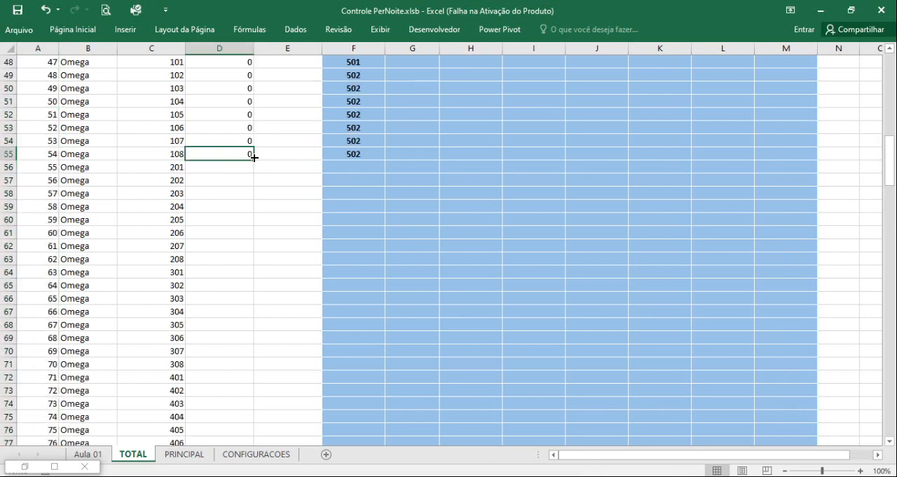
{"action": "double_click", "coordinate": [254, 158]}
{"action": "scroll", "coordinate": [236, 218], "scroll_direction": "down", "scroll_amount": 5}
{"action": "scroll", "coordinate": [232, 219], "scroll_direction": "up", "scroll_amount": 4}
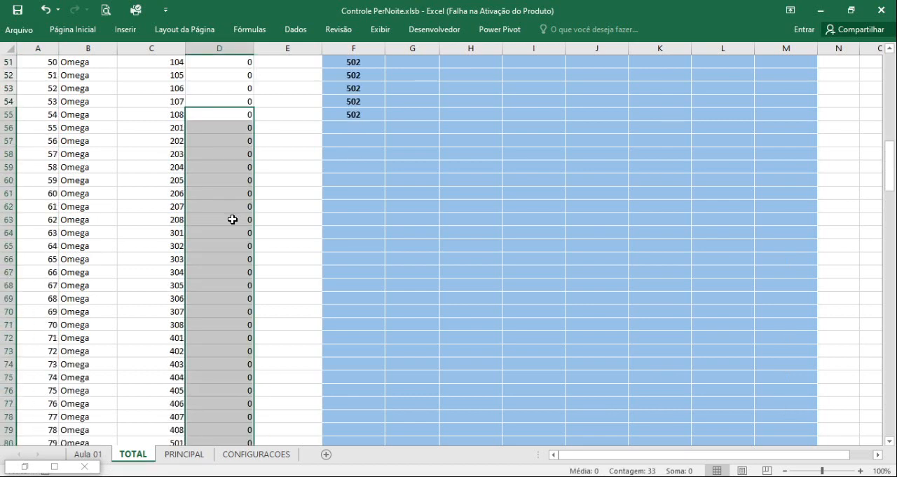
{"action": "scroll", "coordinate": [233, 220], "scroll_direction": "up", "scroll_amount": 17}
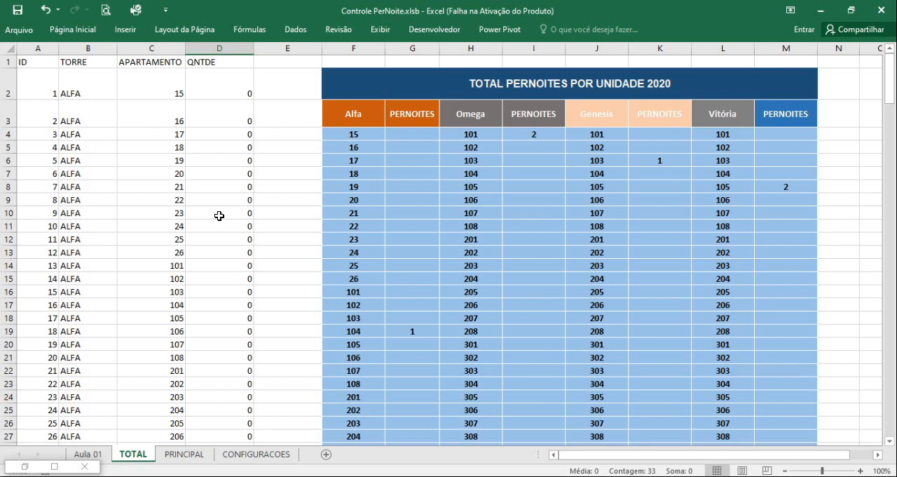
Try the quantities 1, 2 and 12 in QNTDE cell D2 for ALFA apartment 15 and reset the cell to 0.
{"action": "left_click", "coordinate": [224, 85]}
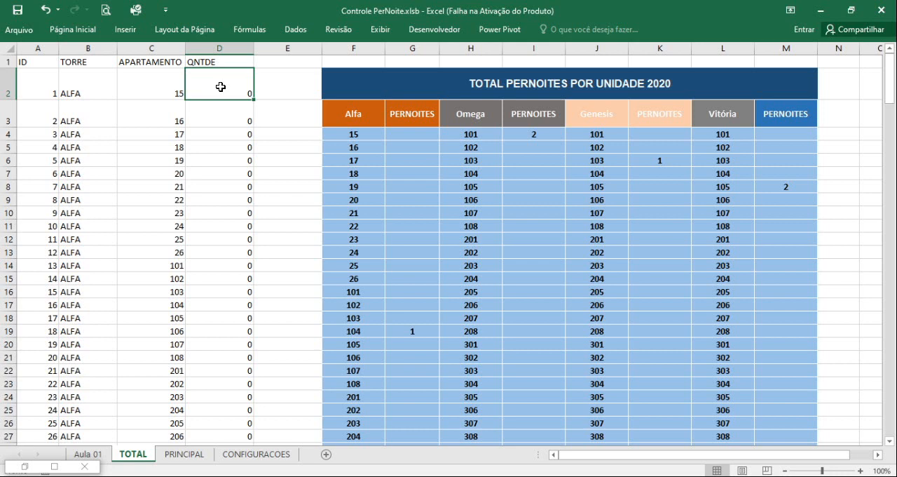
{"action": "left_click", "coordinate": [77, 95]}
{"action": "left_click", "coordinate": [160, 93]}
{"action": "left_click", "coordinate": [218, 94]}
{"action": "type", "text": "1"}
{"action": "left_click", "coordinate": [224, 134]}
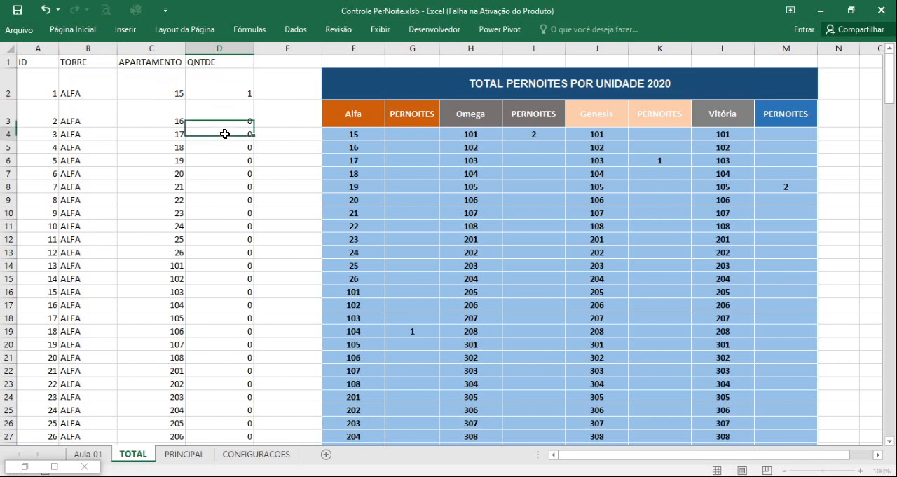
{"action": "left_click", "coordinate": [238, 90]}
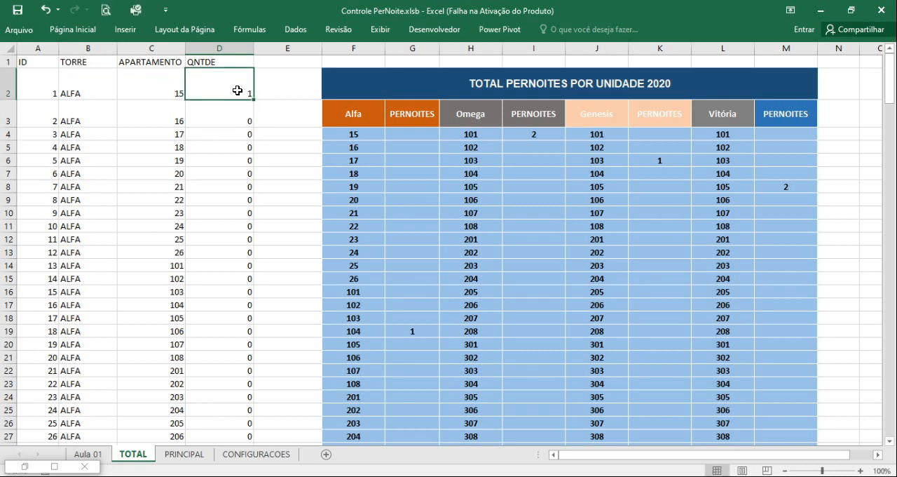
{"action": "type", "text": "2"}
{"action": "key", "text": "Return"}
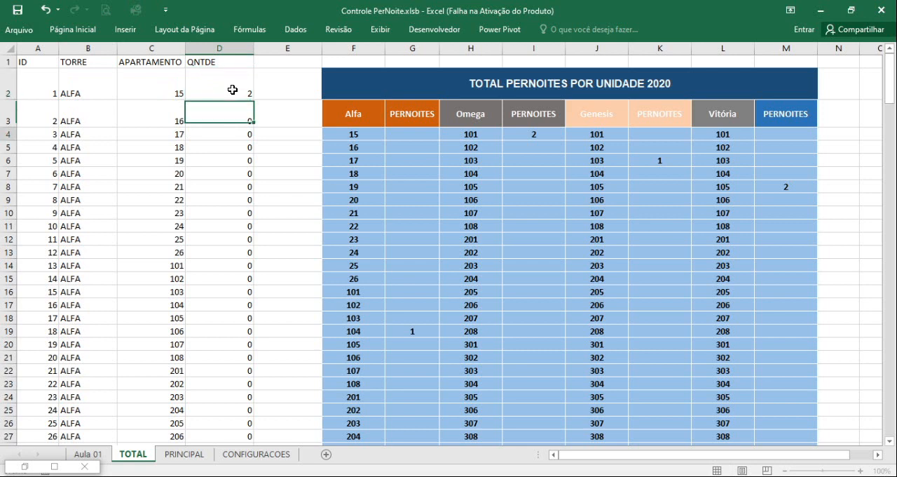
{"action": "left_click", "coordinate": [232, 85]}
{"action": "type", "text": "12"}
{"action": "left_click", "coordinate": [237, 131]}
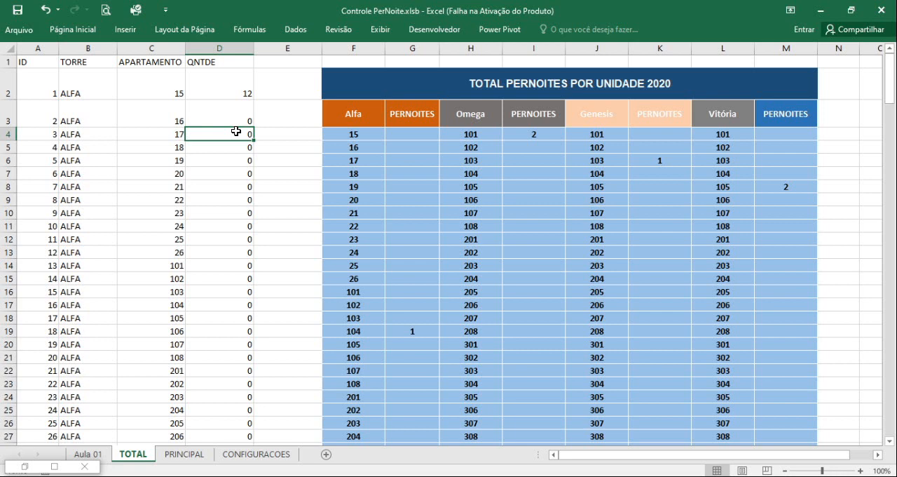
{"action": "left_click", "coordinate": [233, 94]}
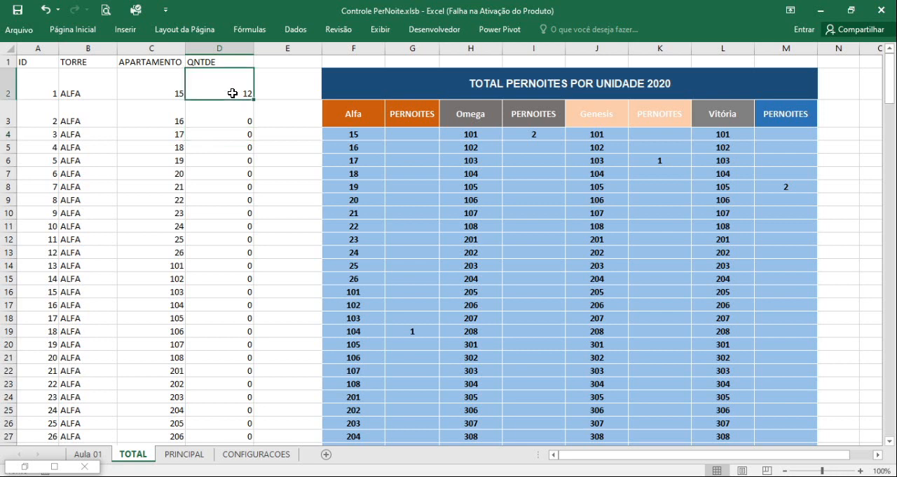
{"action": "type", "text": "0"}
{"action": "left_click", "coordinate": [226, 130]}
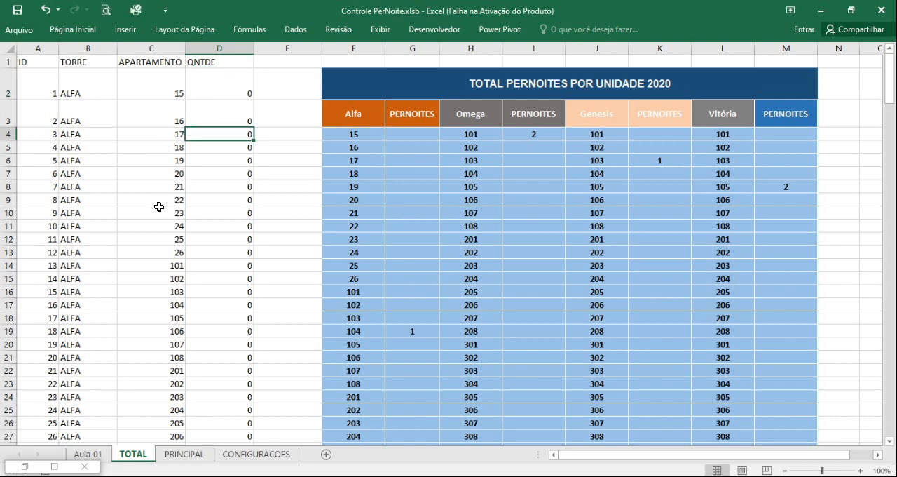
Copy the Genesis tower name from header cell J3 and paste it as a value into TORRE cell B88.
{"action": "scroll", "coordinate": [159, 207], "scroll_direction": "down", "scroll_amount": 1}
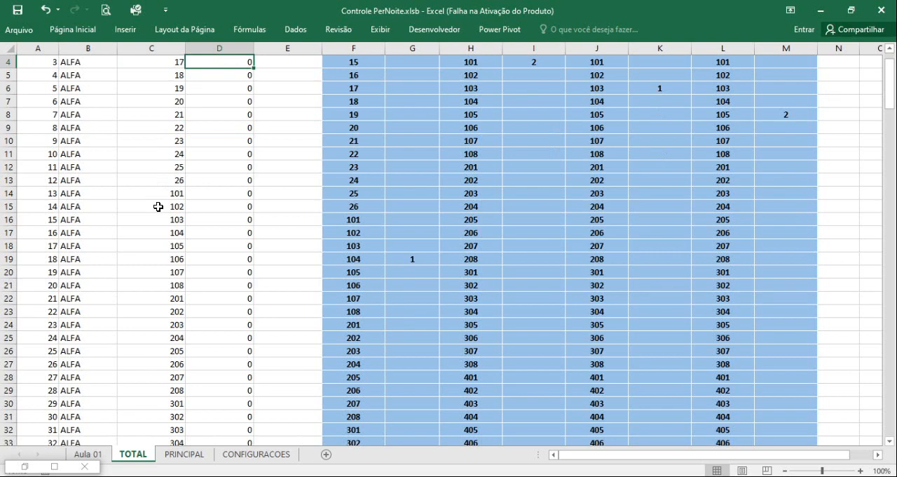
{"action": "scroll", "coordinate": [159, 207], "scroll_direction": "up", "scroll_amount": 1}
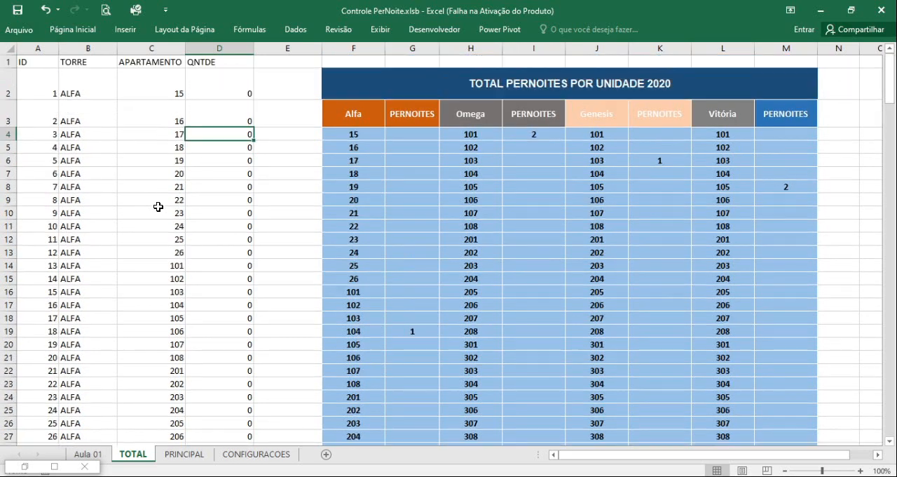
{"action": "left_click", "coordinate": [595, 113]}
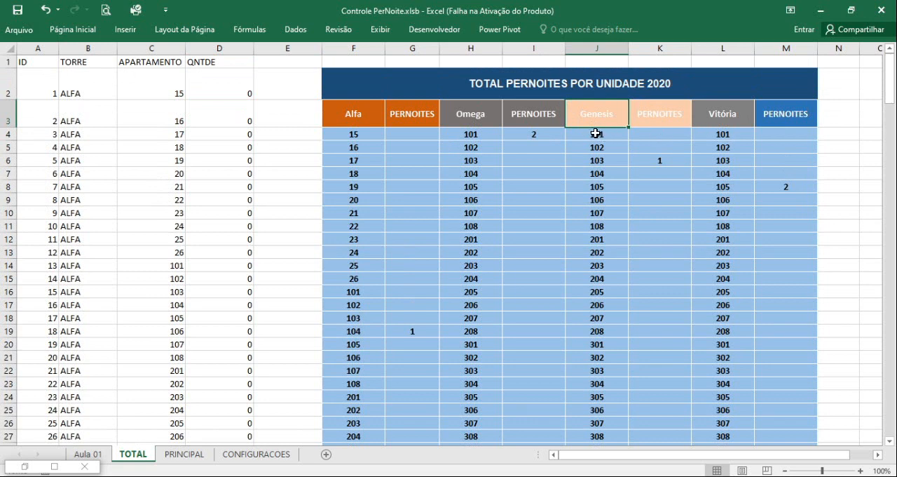
{"action": "left_click", "coordinate": [73, 279]}
{"action": "key", "text": "Down"}
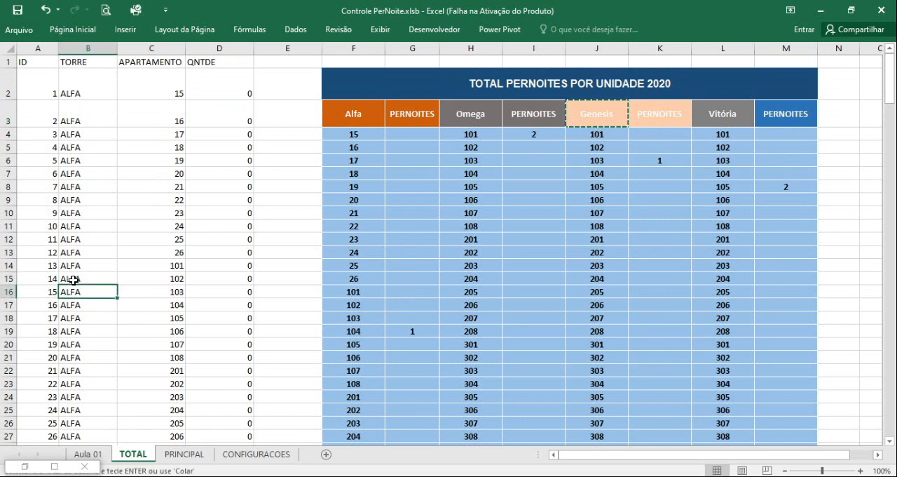
{"action": "key", "text": "ctrl+Down"}
{"action": "key", "text": "Down"}
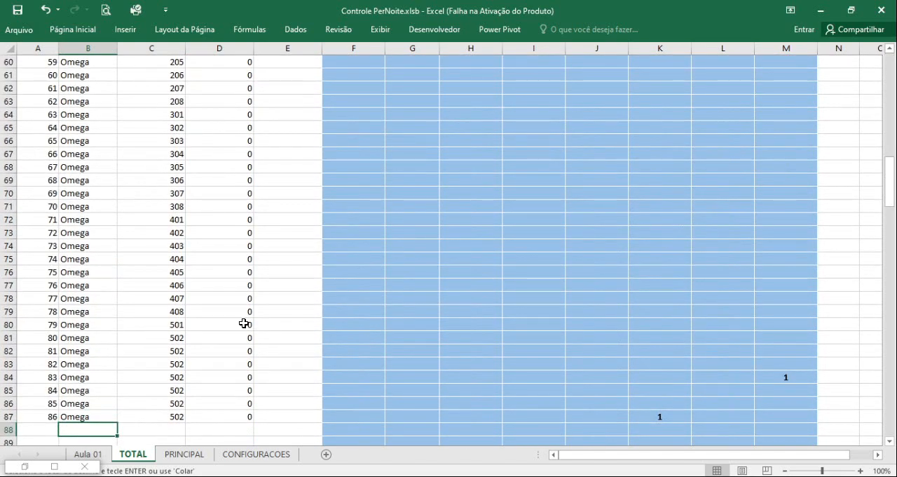
{"action": "scroll", "coordinate": [243, 323], "scroll_direction": "down", "scroll_amount": 3}
{"action": "right_click", "coordinate": [94, 312]}
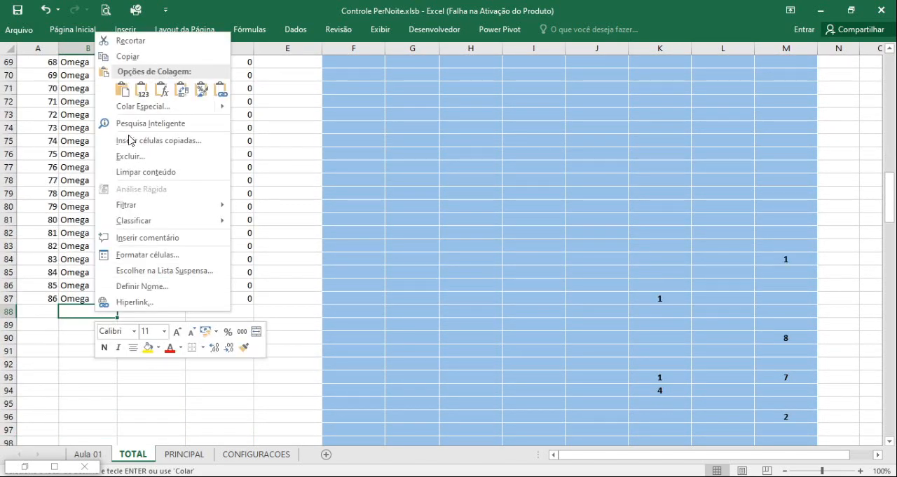
{"action": "left_click", "coordinate": [140, 92]}
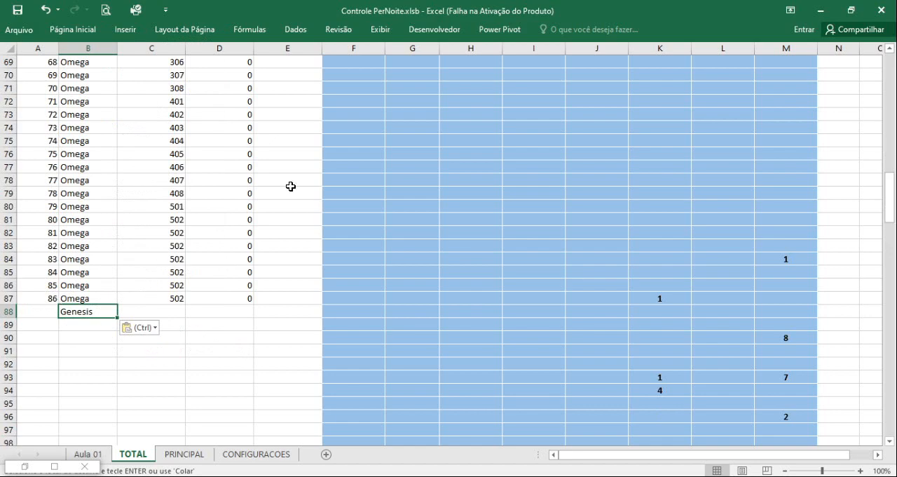
Copy the Genesis apartment numbers from J4 down to J43 and paste them as values into the APARTAMENTO column from C88.
{"action": "left_click_drag", "start_coordinate": [889, 197], "coordinate": [865, 75]}
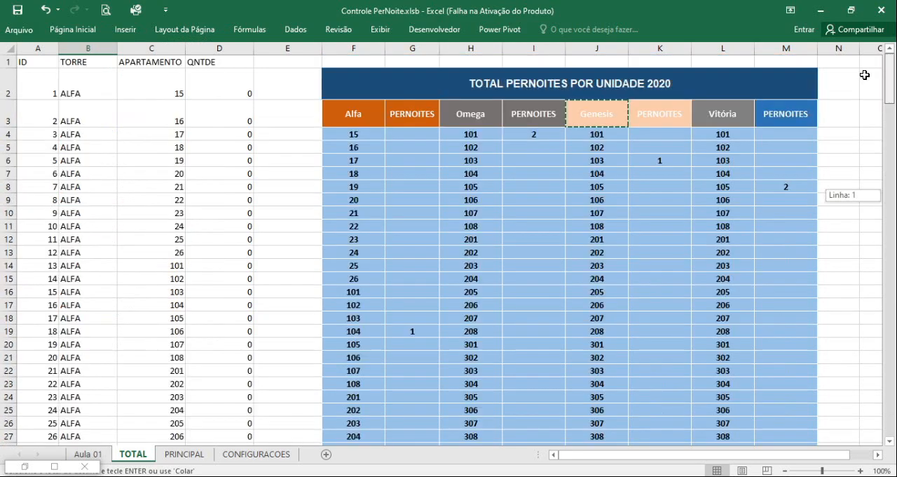
{"action": "left_click", "coordinate": [617, 132]}
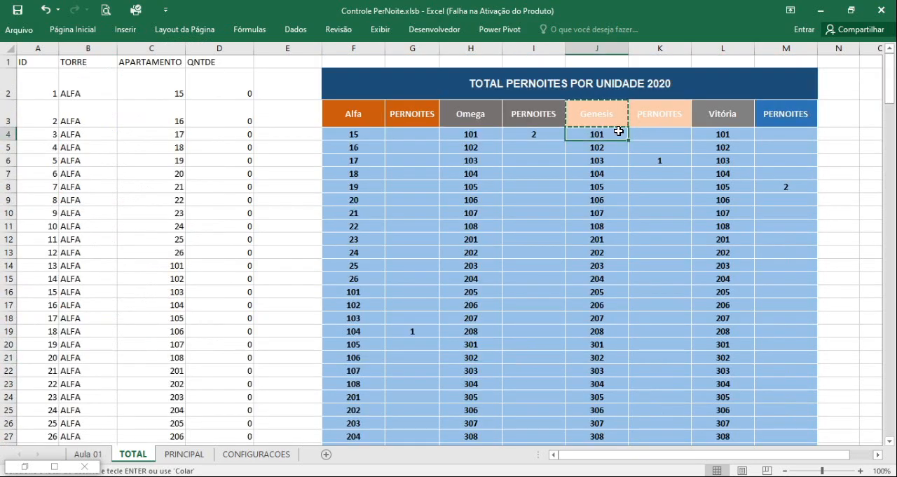
{"action": "key", "text": "ctrl+shift+Down"}
{"action": "key", "text": "ctrl+c"}
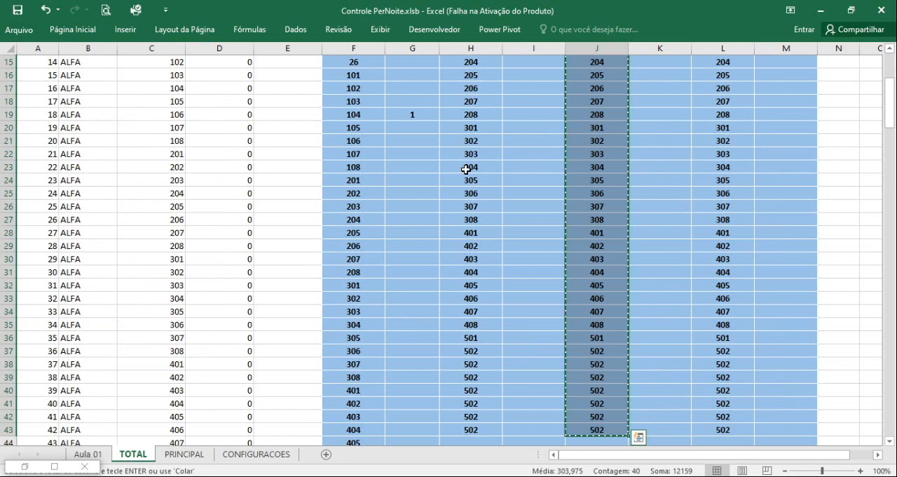
{"action": "scroll", "coordinate": [161, 297], "scroll_direction": "down", "scroll_amount": 16}
{"action": "left_click", "coordinate": [174, 392]}
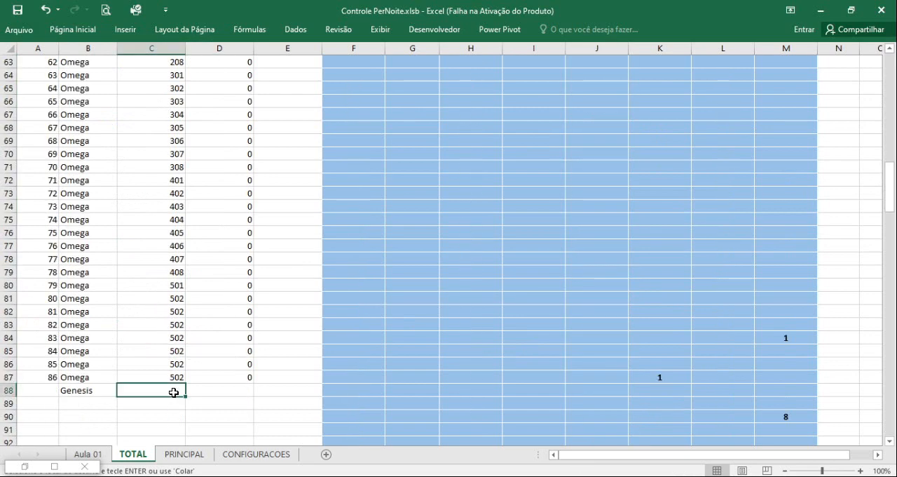
{"action": "right_click", "coordinate": [174, 393]}
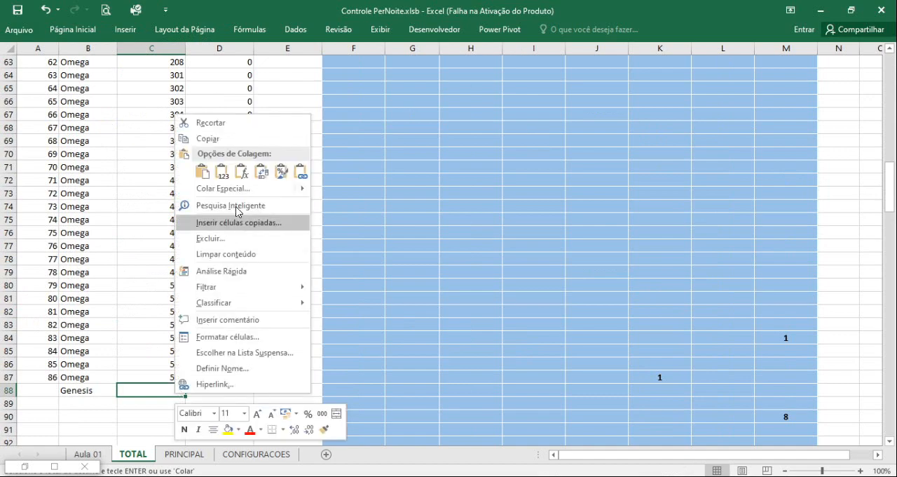
{"action": "left_click", "coordinate": [223, 172]}
Delete rows 82 to 87, which repeat Omega apartment 502.
{"action": "scroll", "coordinate": [203, 322], "scroll_direction": "down", "scroll_amount": 4}
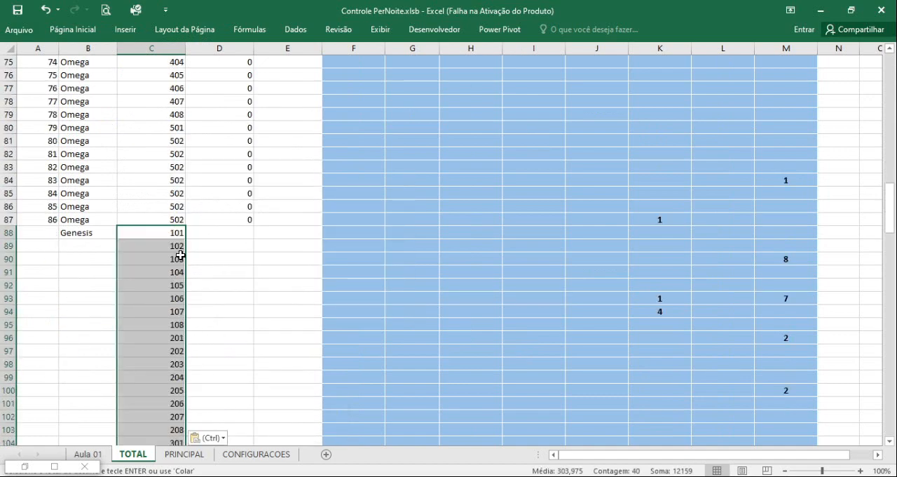
{"action": "left_click", "coordinate": [178, 180]}
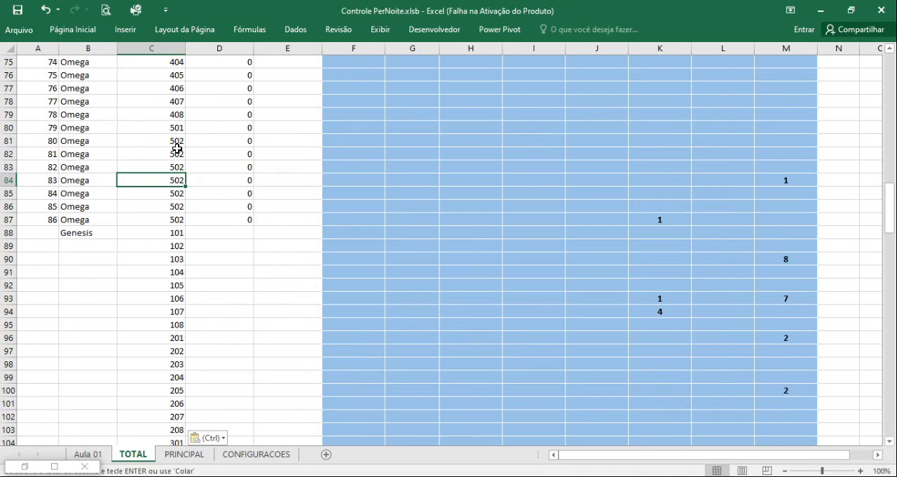
{"action": "left_click", "coordinate": [168, 143]}
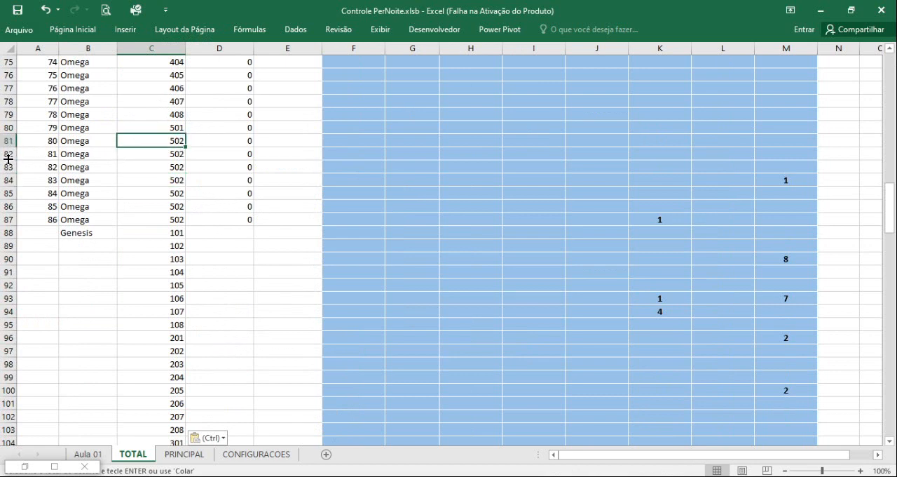
{"action": "left_click_drag", "start_coordinate": [3, 154], "coordinate": [2, 220]}
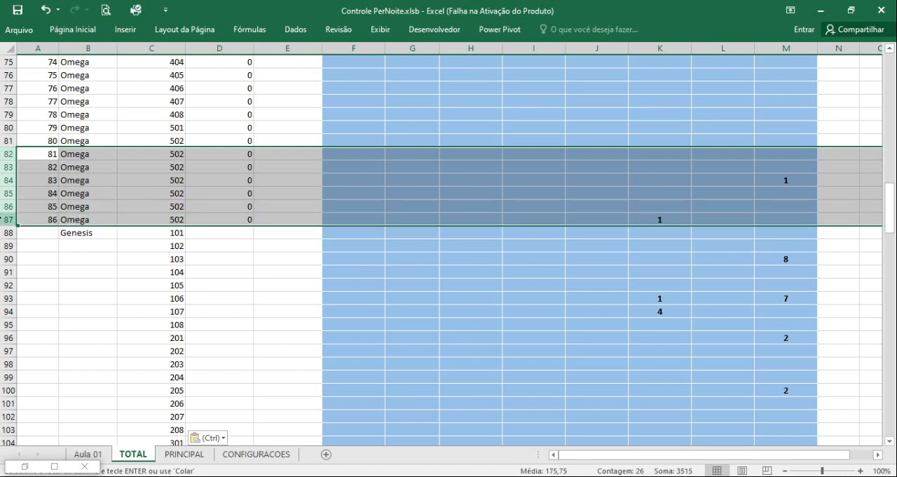
{"action": "key", "text": "ctrl+minus"}
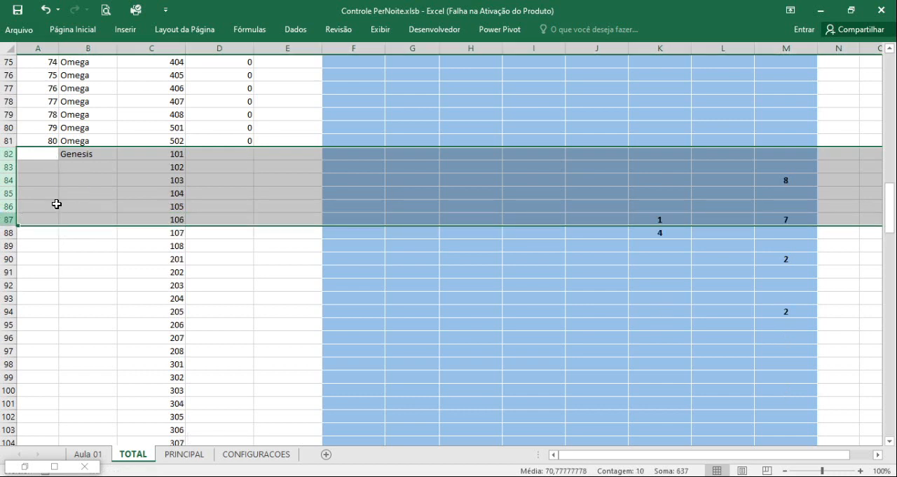
Fill Genesis from B82 down the TORRE column to row 121 and continue the ID series from A80:A81 down to 120.
{"action": "left_click", "coordinate": [88, 153]}
{"action": "double_click", "coordinate": [116, 161]}
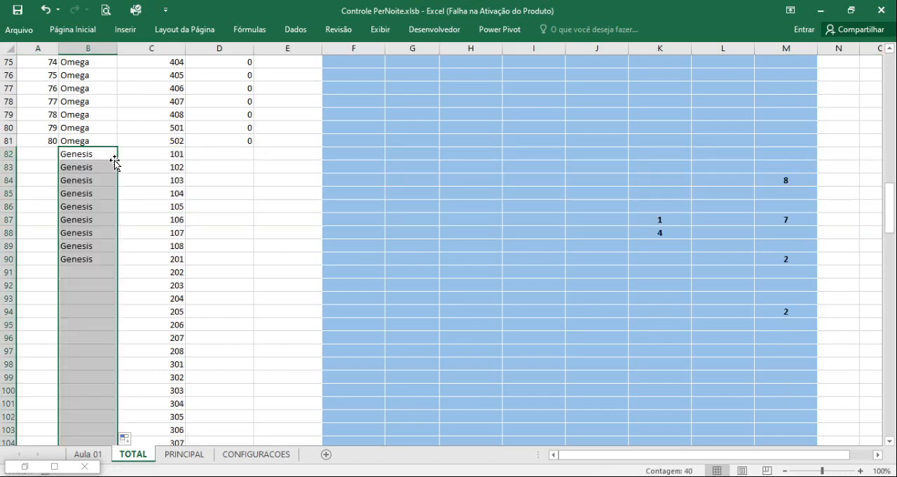
{"action": "left_click_drag", "start_coordinate": [44, 128], "coordinate": [43, 140]}
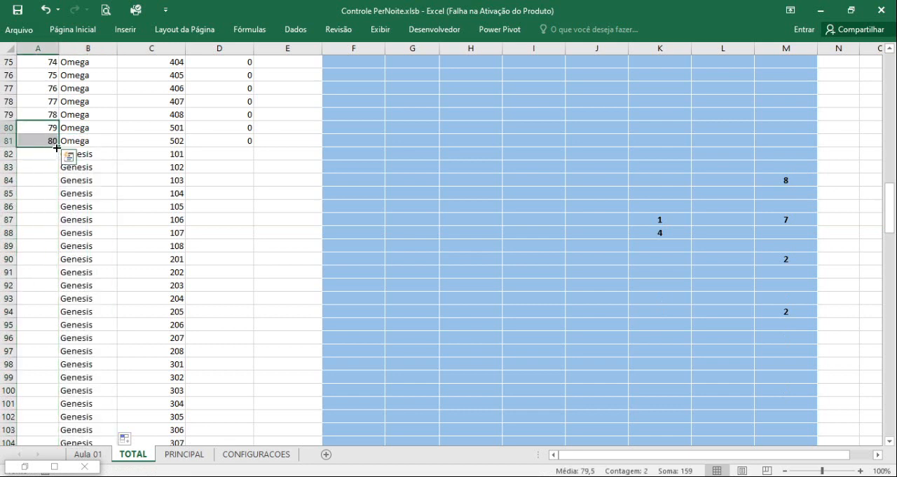
{"action": "double_click", "coordinate": [57, 147]}
Fill the 0 quantity from cell D81 down the QNTDE column to D121.
{"action": "left_click", "coordinate": [255, 143]}
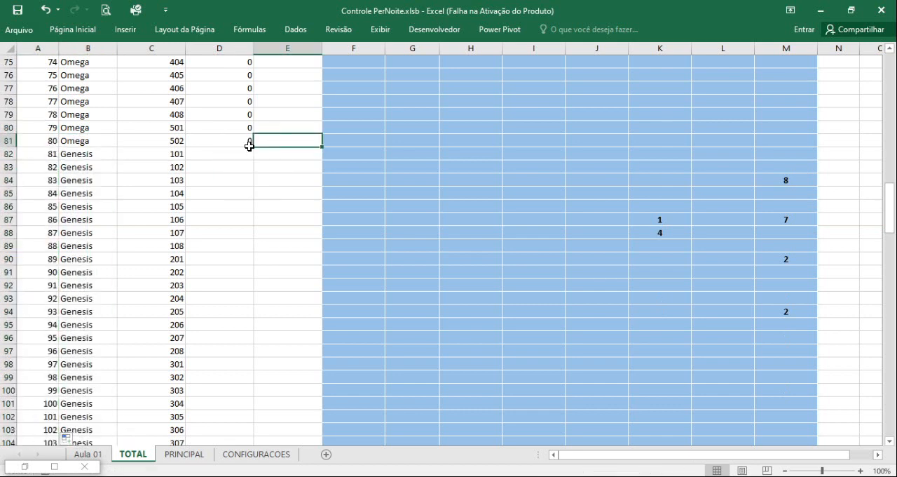
{"action": "left_click", "coordinate": [250, 145]}
{"action": "double_click", "coordinate": [252, 146]}
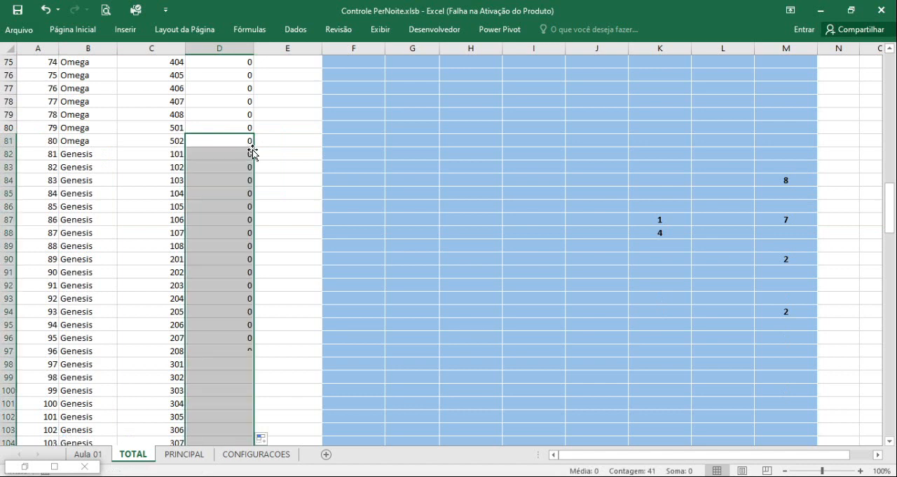
Clear the contents of rows 116 to 121, which repeat Genesis apartment 502.
{"action": "scroll", "coordinate": [242, 221], "scroll_direction": "down", "scroll_amount": 7}
{"action": "scroll", "coordinate": [237, 228], "scroll_direction": "down", "scroll_amount": 1}
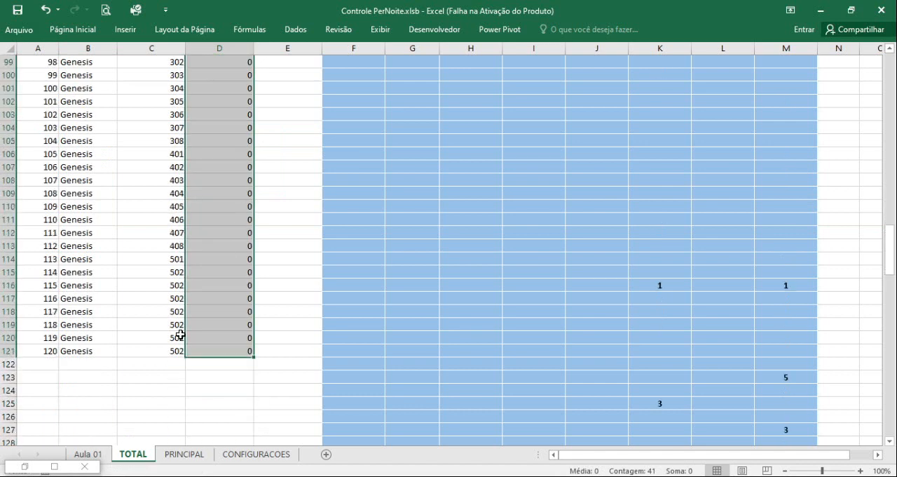
{"action": "left_click", "coordinate": [8, 350]}
{"action": "left_click_drag", "start_coordinate": [8, 351], "coordinate": [11, 285]}
{"action": "key", "text": "Delete"}
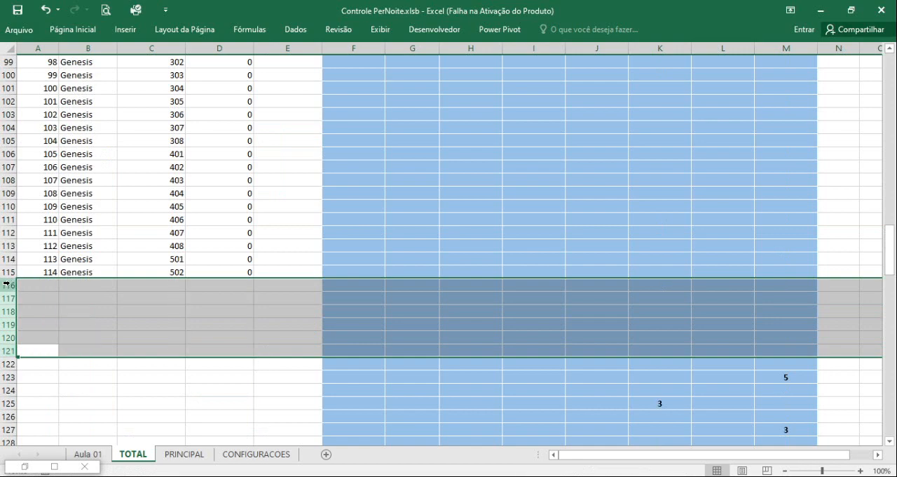
{"action": "left_click", "coordinate": [75, 261]}
Copy the Vitória tower name from header cell L3 and paste it as a value into TORRE cell B116.
{"action": "scroll", "coordinate": [274, 280], "scroll_direction": "up", "scroll_amount": 20}
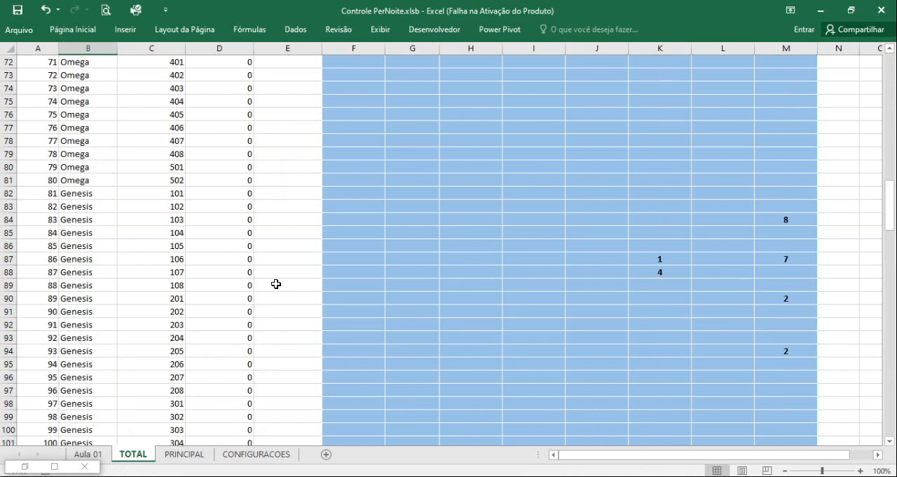
{"action": "scroll", "coordinate": [266, 289], "scroll_direction": "up", "scroll_amount": 9}
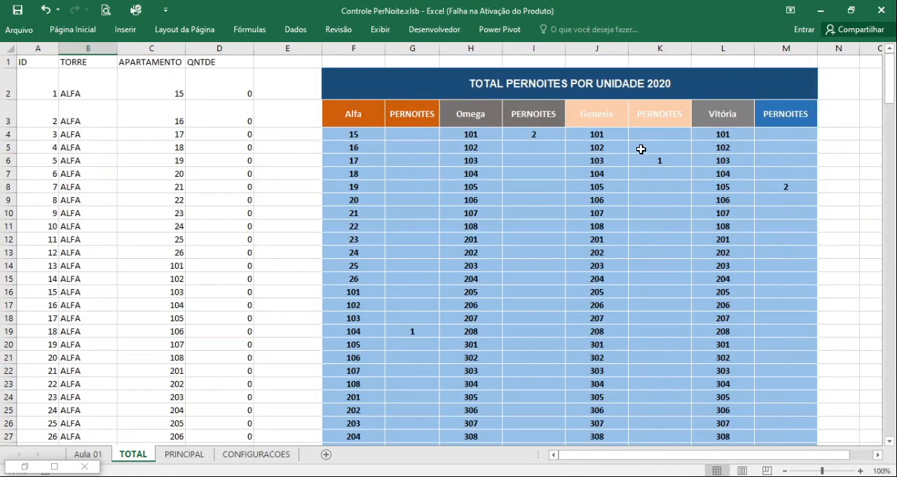
{"action": "left_click", "coordinate": [714, 116]}
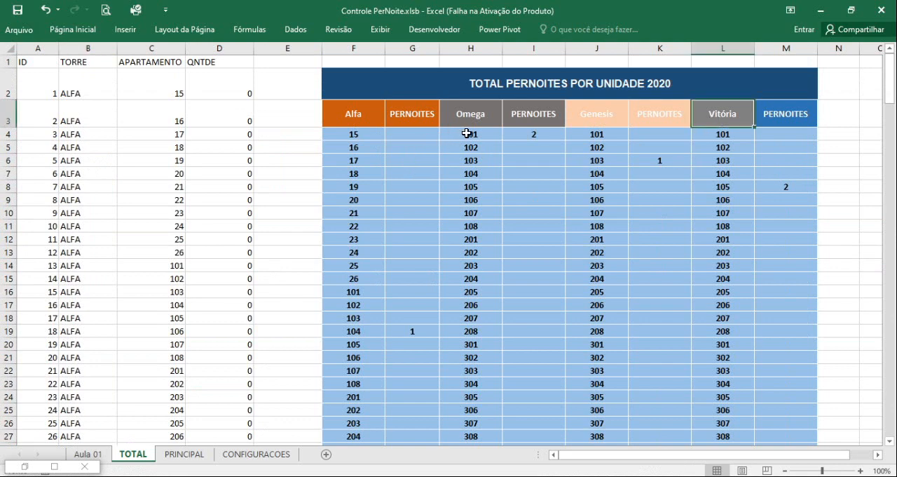
{"action": "key", "text": "ctrl+c"}
{"action": "scroll", "coordinate": [729, 301], "scroll_direction": "down", "scroll_amount": 5}
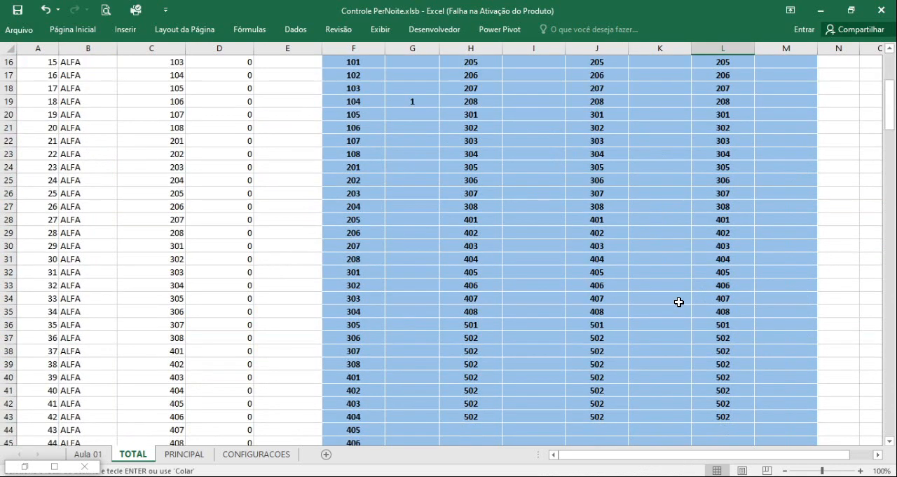
{"action": "scroll", "coordinate": [190, 389], "scroll_direction": "down", "scroll_amount": 18}
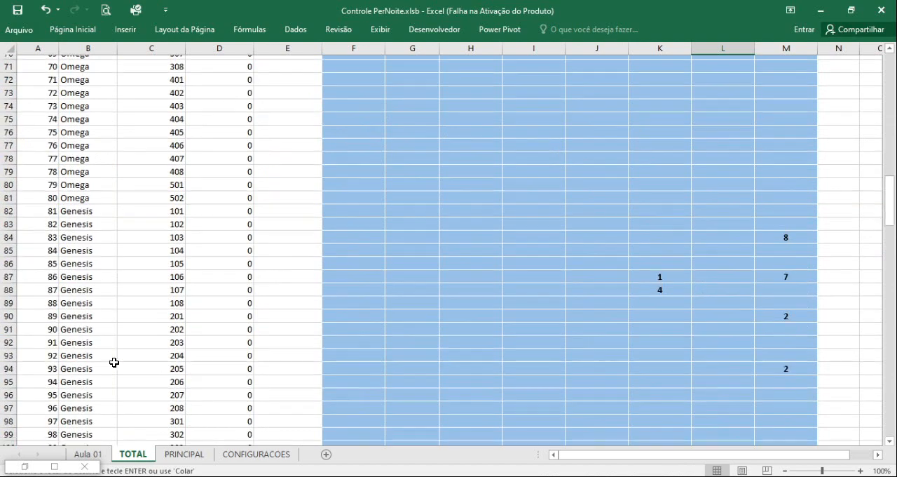
{"action": "scroll", "coordinate": [114, 362], "scroll_direction": "down", "scroll_amount": 11}
{"action": "left_click", "coordinate": [82, 234]}
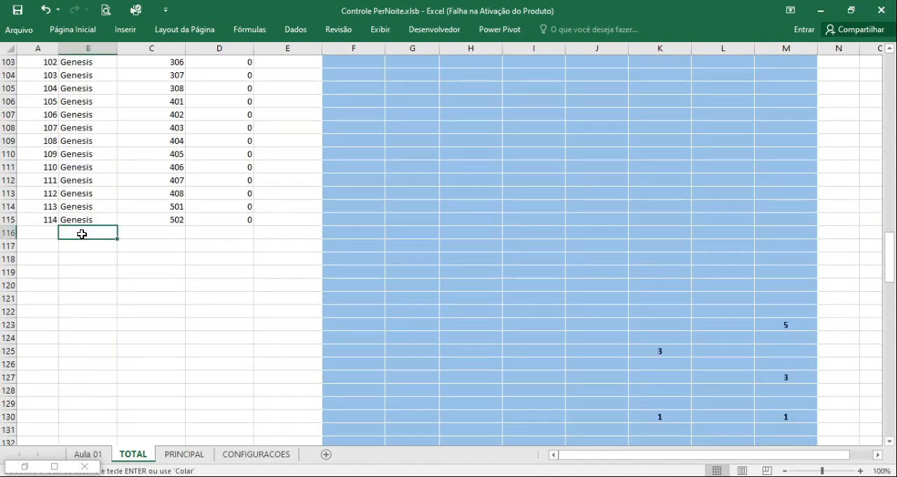
{"action": "right_click", "coordinate": [82, 234]}
{"action": "left_click", "coordinate": [128, 256]}
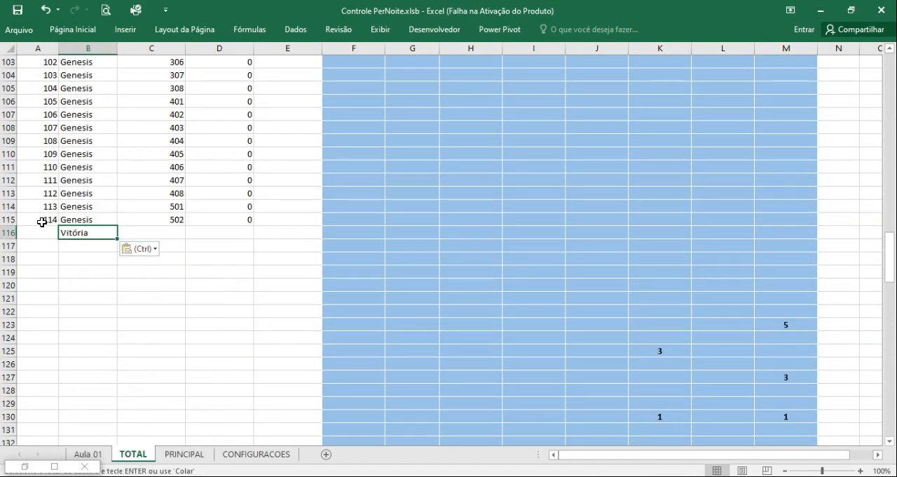
Copy the Genesis apartment numbers in C82:C115 and paste them from cell C116 down as the Vitória apartments.
{"action": "scroll", "coordinate": [129, 217], "scroll_direction": "up", "scroll_amount": 12}
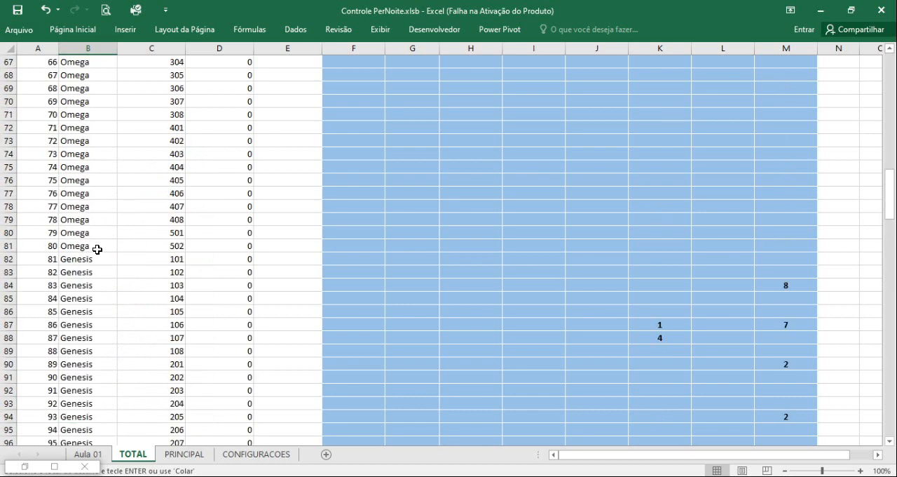
{"action": "left_click", "coordinate": [114, 247]}
{"action": "left_click", "coordinate": [173, 257]}
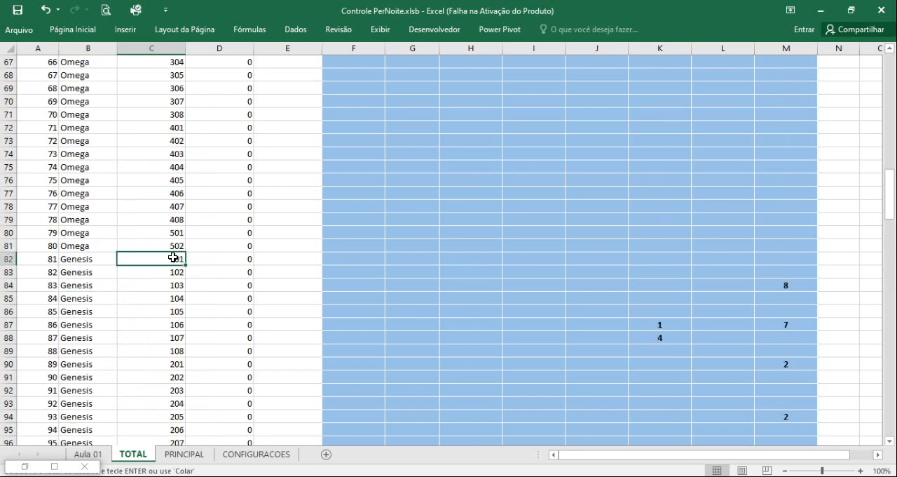
{"action": "key", "text": "ctrl+shift+Down"}
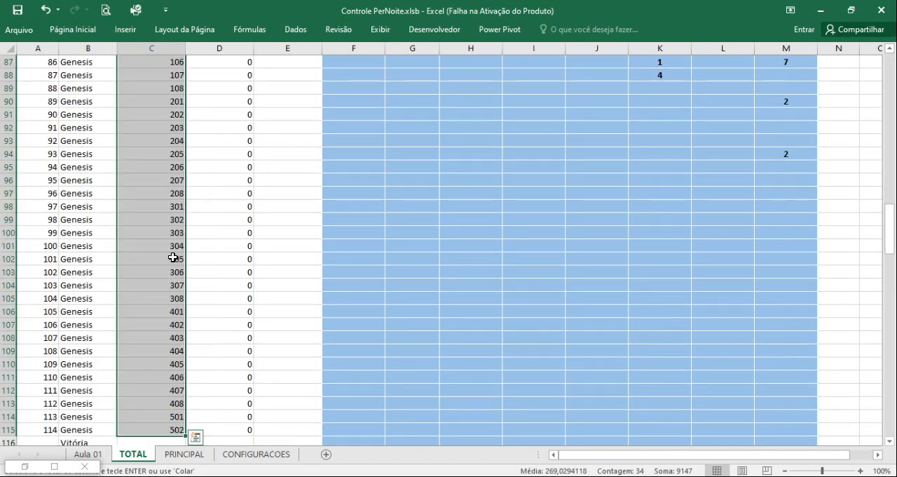
{"action": "key", "text": "ctrl+c"}
{"action": "scroll", "coordinate": [186, 300], "scroll_direction": "down", "scroll_amount": 4}
{"action": "left_click", "coordinate": [153, 288]}
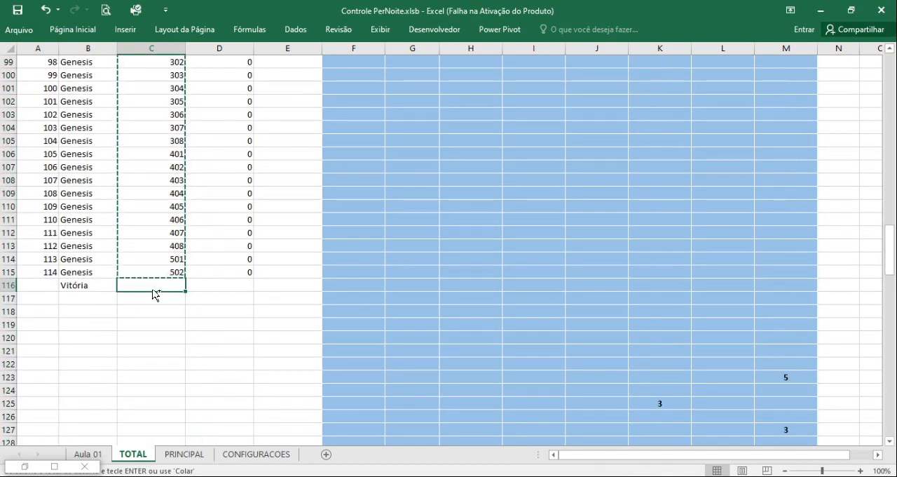
{"action": "key", "text": "ctrl+v"}
Fill the ID series, the Vitória tower name and the 0 quantity down through row 149 for the Vitória apartments.
{"action": "left_click_drag", "start_coordinate": [42, 262], "coordinate": [41, 273]}
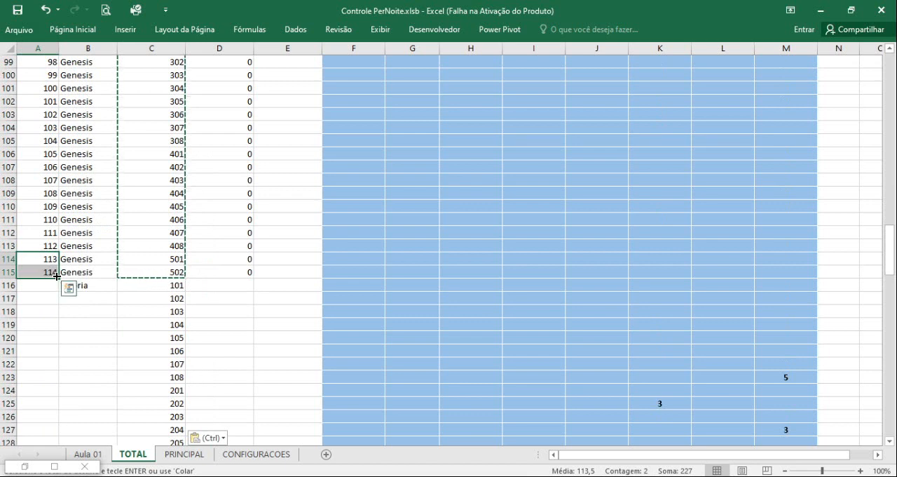
{"action": "double_click", "coordinate": [57, 276]}
{"action": "left_click", "coordinate": [94, 284]}
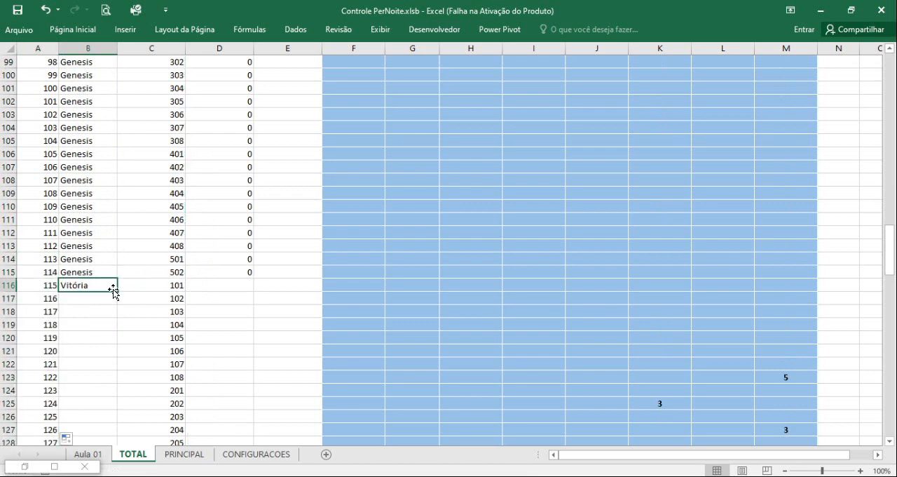
{"action": "double_click", "coordinate": [113, 290]}
{"action": "left_click", "coordinate": [249, 275]}
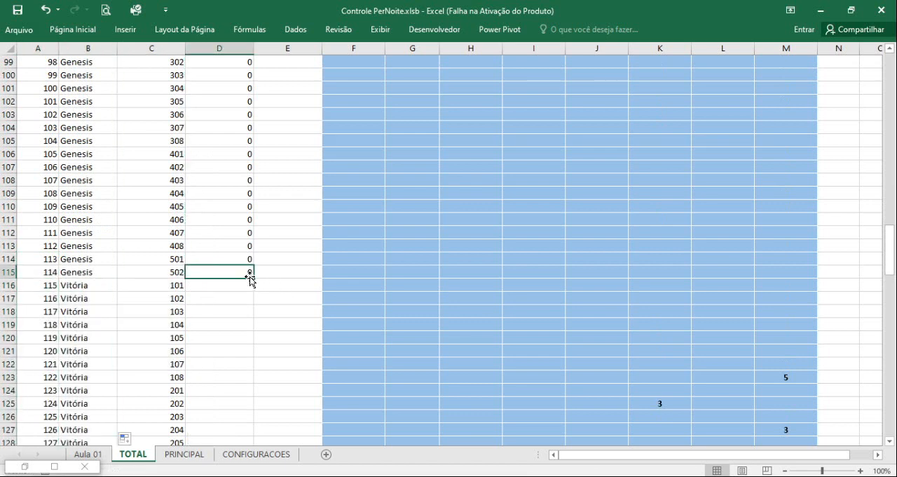
{"action": "double_click", "coordinate": [253, 279]}
{"action": "scroll", "coordinate": [246, 287], "scroll_direction": "down", "scroll_amount": 9}
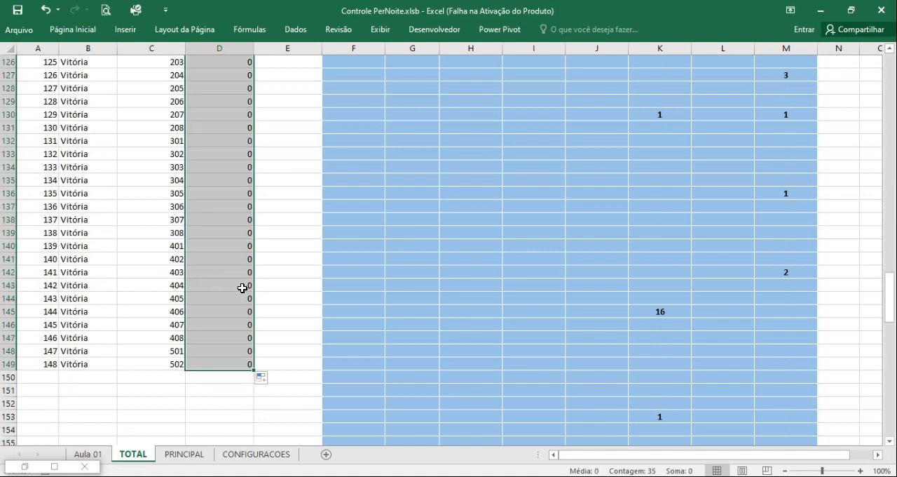
Fill the ID, TORRE, APARTAMENTO and QNTDE header cells A1:D1 with yellow.
{"action": "scroll", "coordinate": [242, 288], "scroll_direction": "up", "scroll_amount": 20}
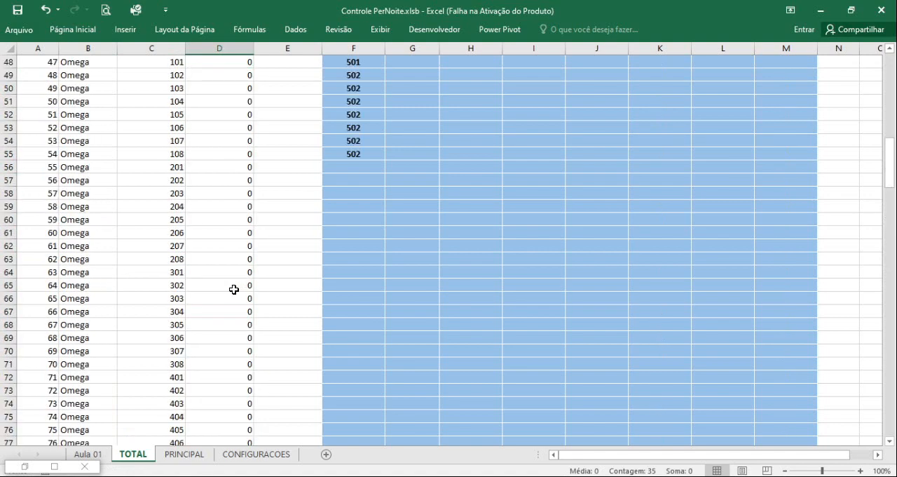
{"action": "scroll", "coordinate": [234, 290], "scroll_direction": "up", "scroll_amount": 16}
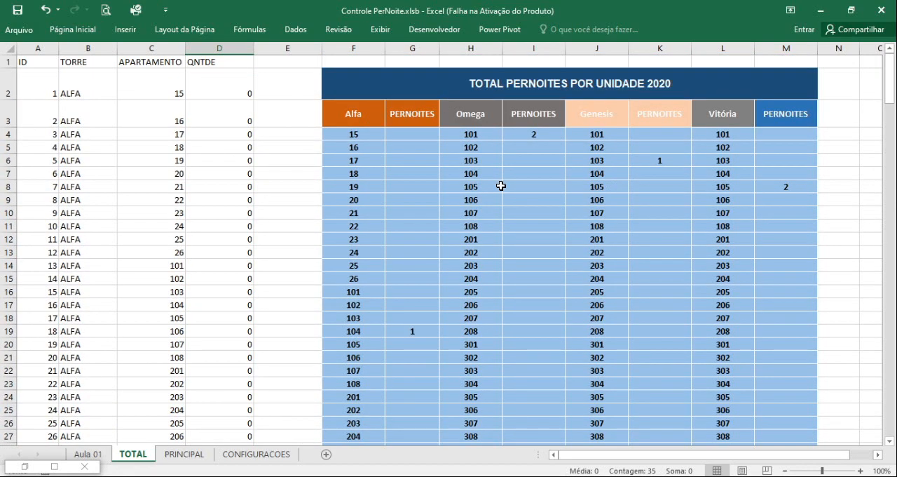
{"action": "left_click_drag", "start_coordinate": [41, 65], "coordinate": [203, 59]}
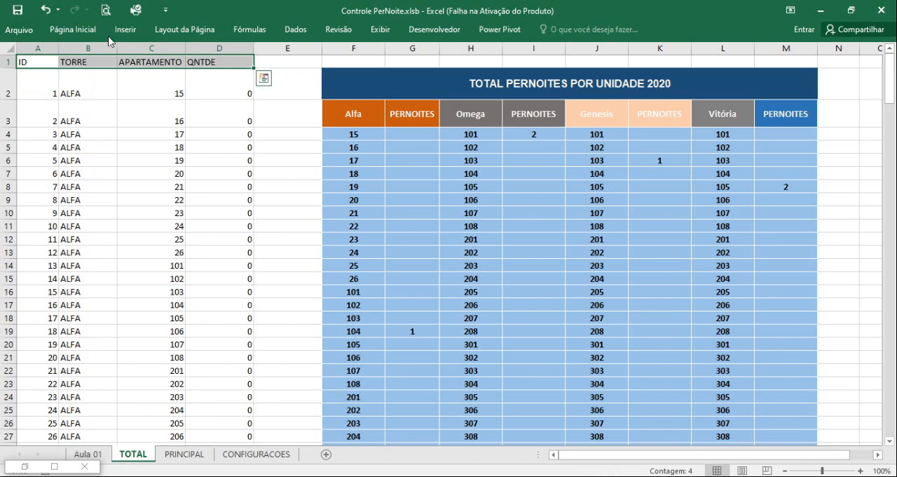
{"action": "left_click", "coordinate": [72, 29]}
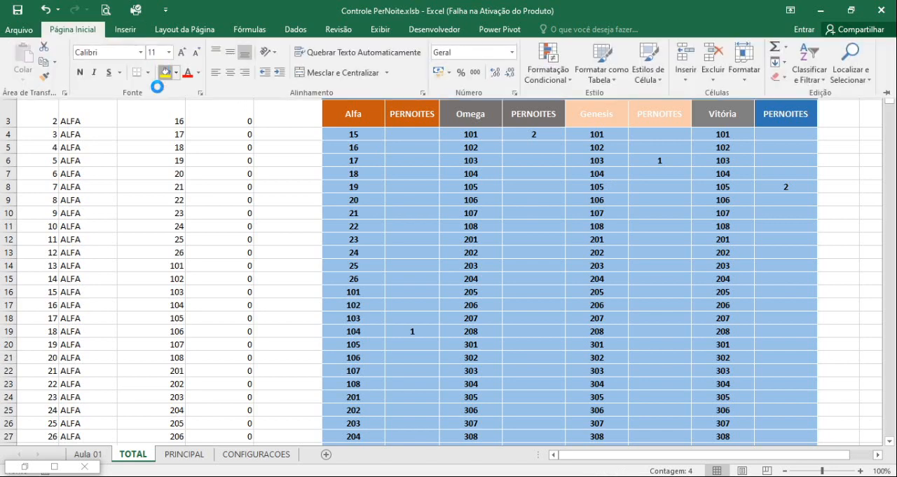
{"action": "left_click", "coordinate": [163, 72]}
{"action": "left_click", "coordinate": [118, 116]}
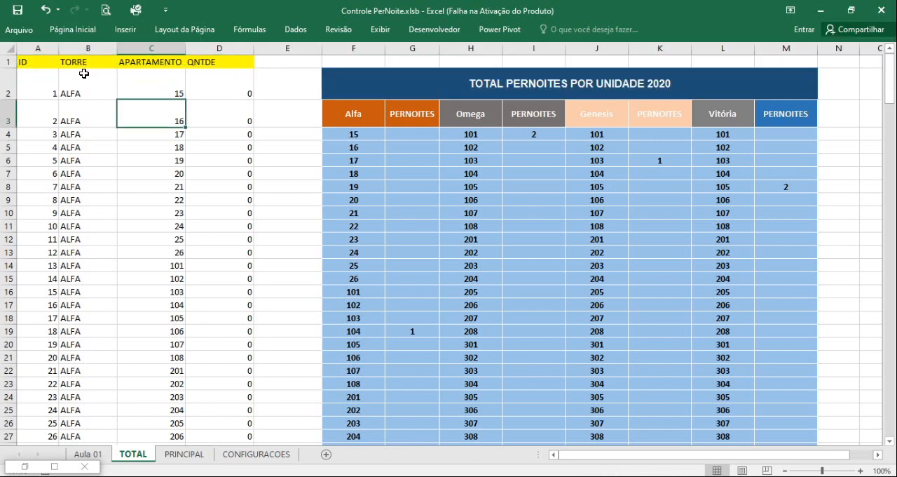
{"action": "left_click", "coordinate": [49, 47]}
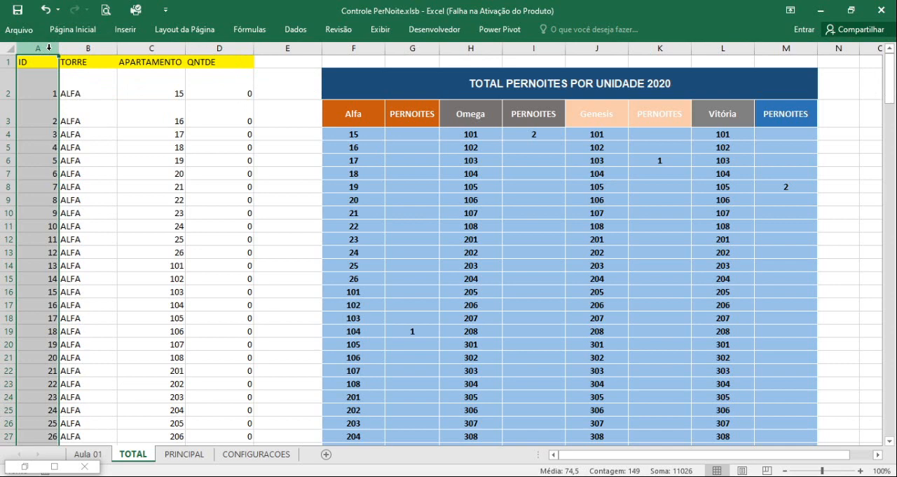
{"action": "left_click", "coordinate": [88, 47]}
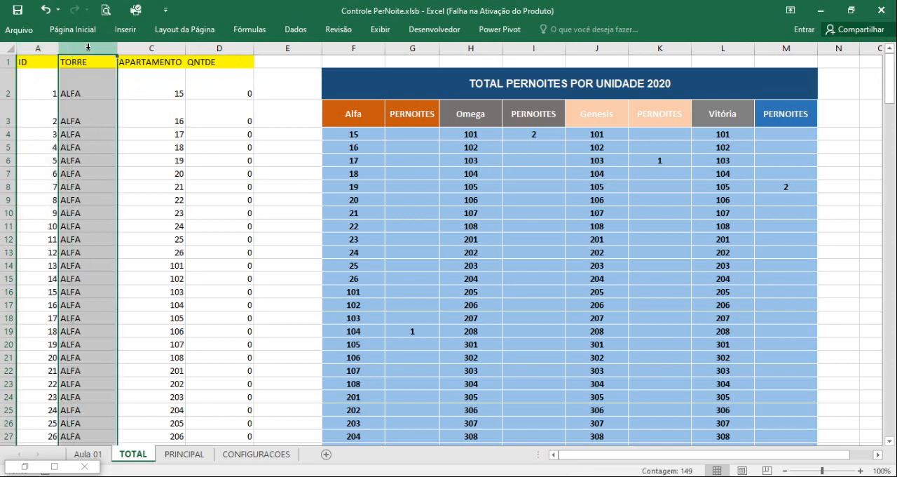
{"action": "left_click", "coordinate": [149, 46]}
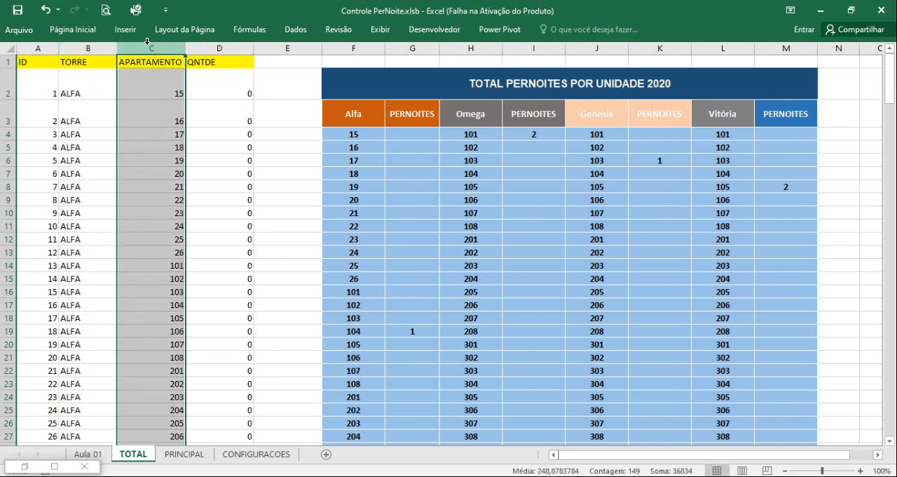
{"action": "left_click", "coordinate": [234, 46]}
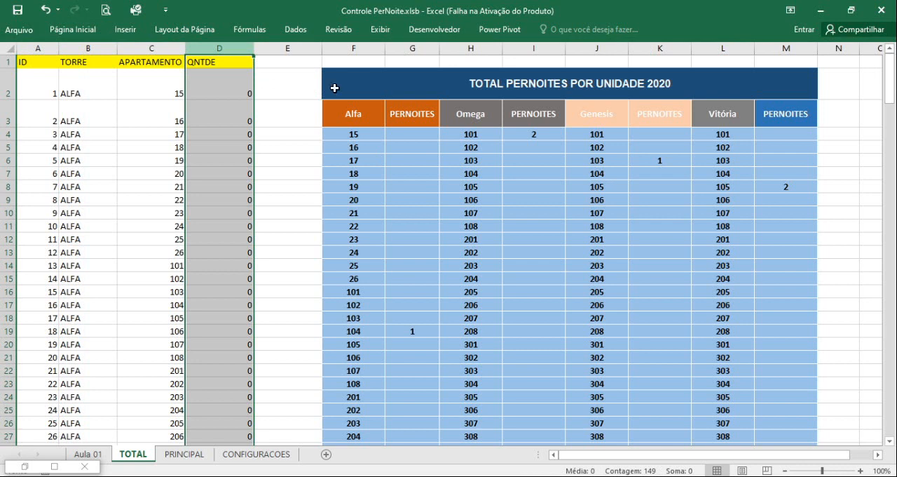
Delete columns F to M, which hold the old TOTAL PERNOITES POR UNIDADE 2020 table.
{"action": "left_click_drag", "start_coordinate": [345, 48], "coordinate": [781, 83]}
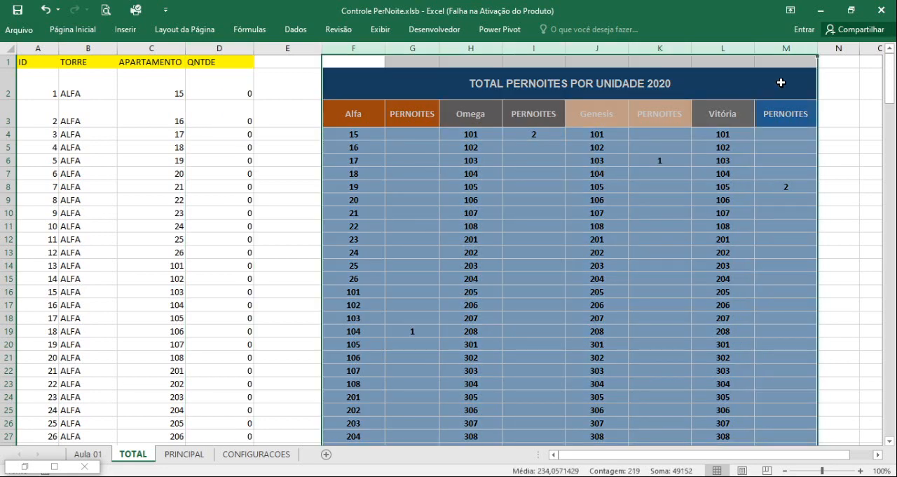
{"action": "key", "text": "ctrl+minus"}
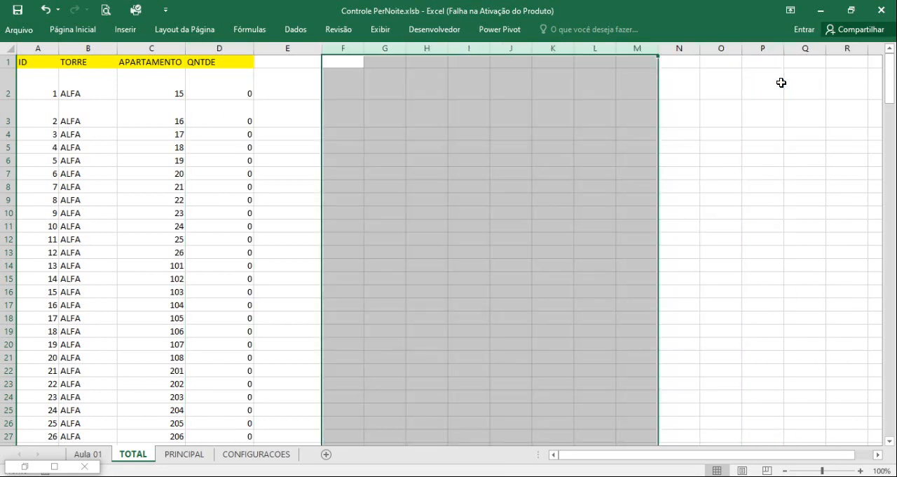
{"action": "left_click", "coordinate": [222, 134]}
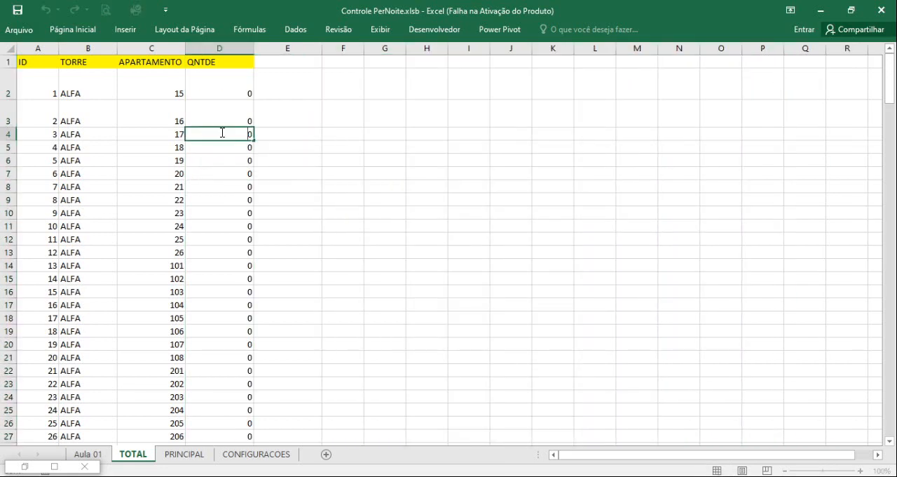
{"action": "left_click", "coordinate": [339, 228]}
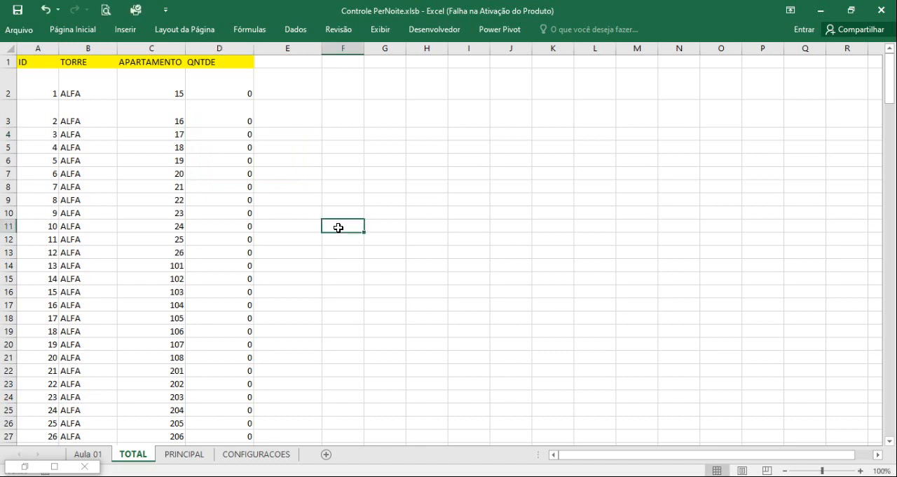
Bring back the minimized Controle de Pernoites form at a non-maximized window size and start a new record.
{"action": "left_click", "coordinate": [91, 455]}
{"action": "left_click", "coordinate": [56, 467]}
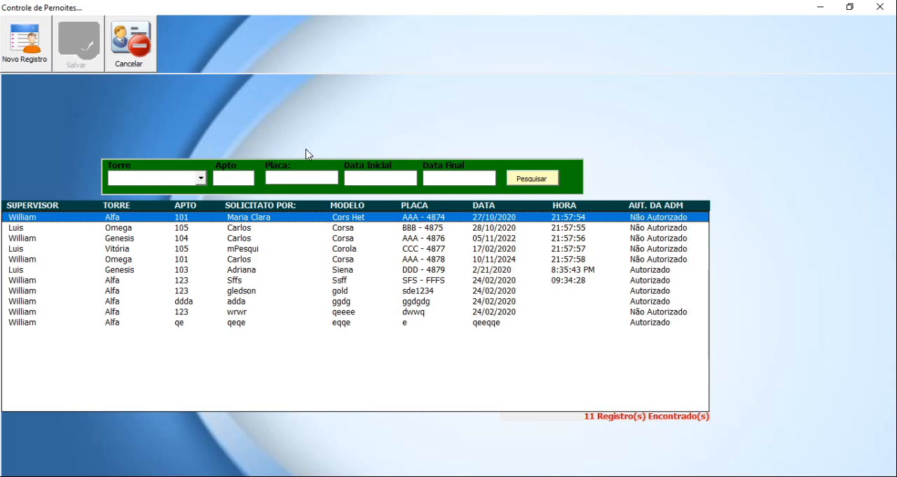
{"action": "double_click", "coordinate": [157, 10]}
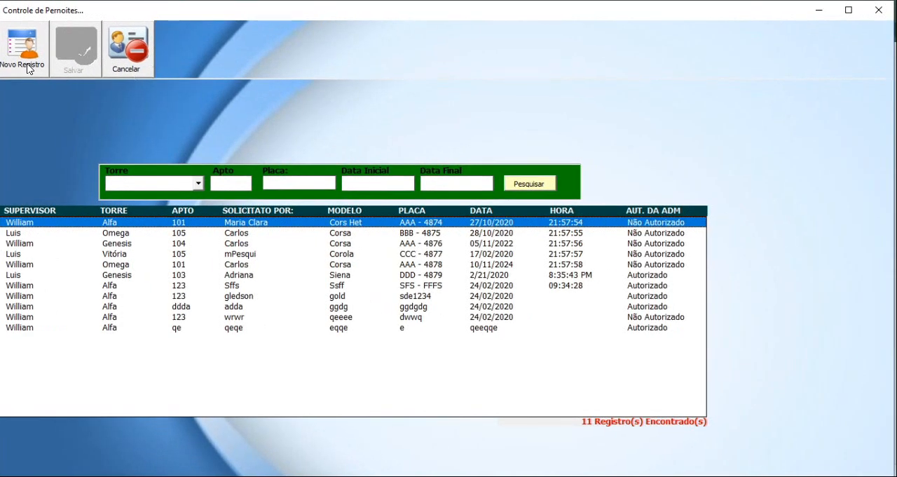
{"action": "left_click", "coordinate": [27, 68]}
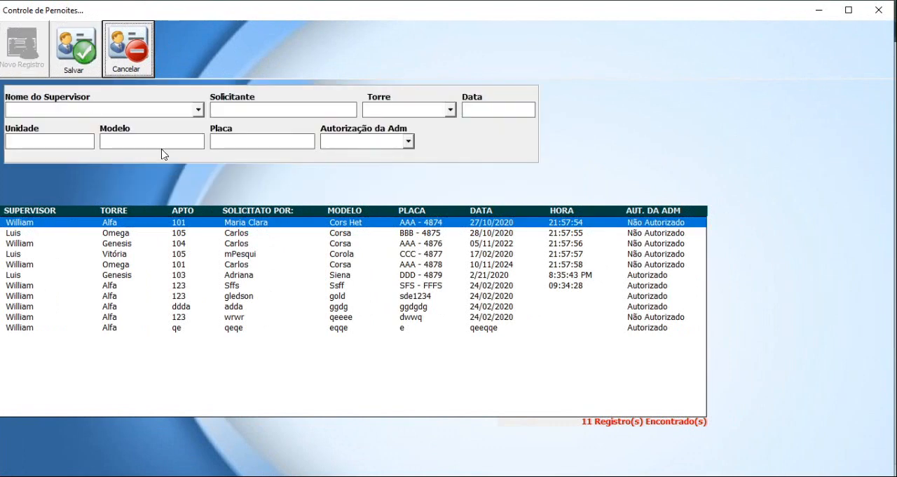
Examine the new record's supervisor and Torre lists and its Data and Placa fields, and minimize the form.
{"action": "left_click", "coordinate": [199, 112]}
{"action": "left_click", "coordinate": [199, 112]}
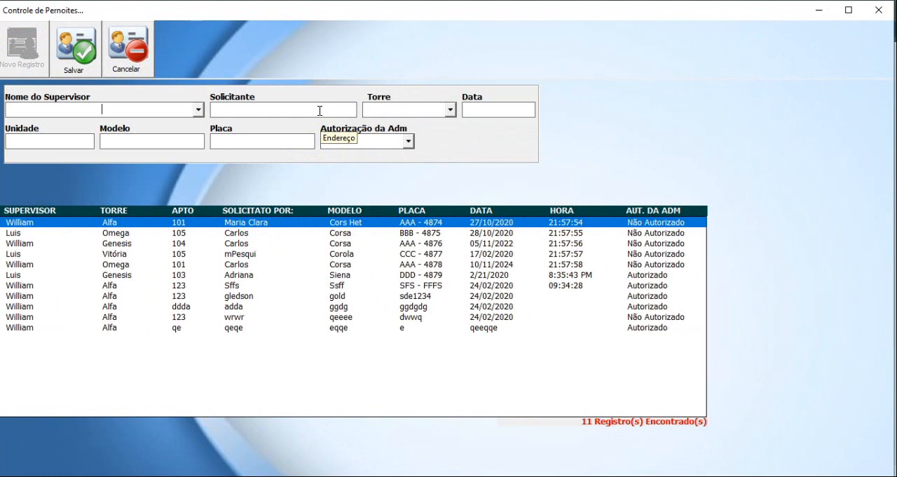
{"action": "left_click", "coordinate": [451, 110]}
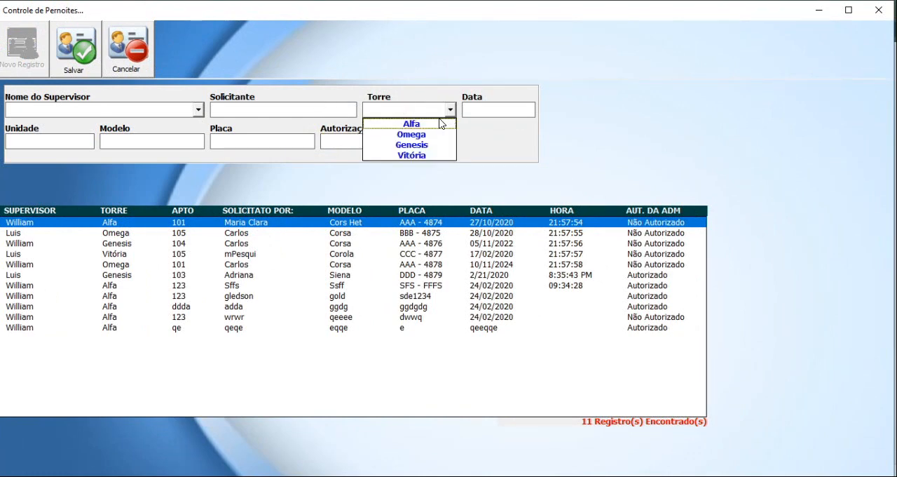
{"action": "left_click", "coordinate": [477, 115]}
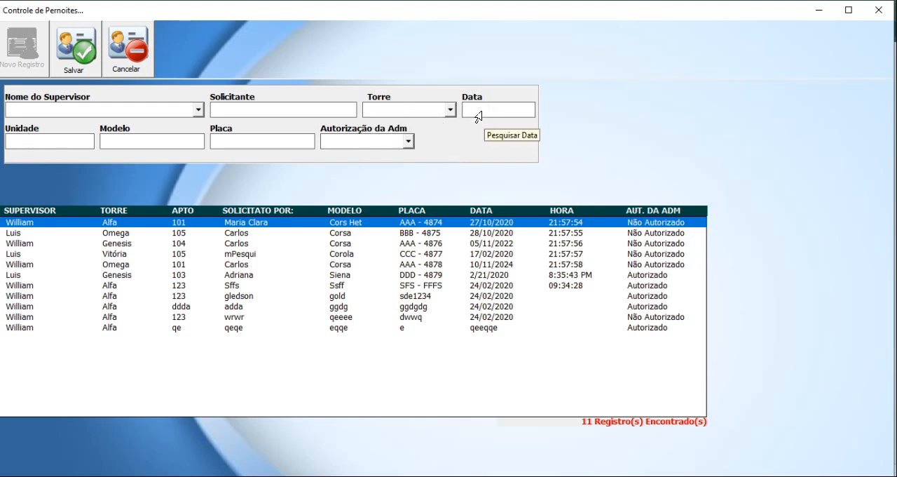
{"action": "left_click", "coordinate": [232, 144]}
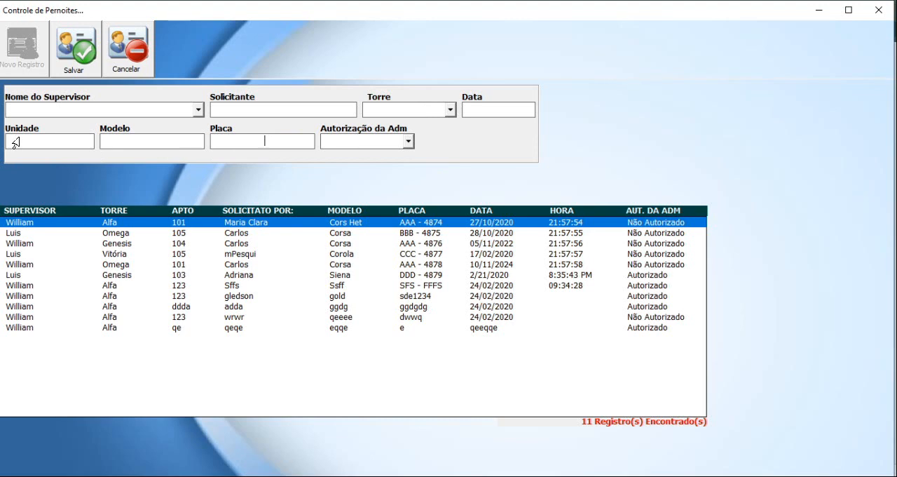
{"action": "left_click", "coordinate": [819, 10]}
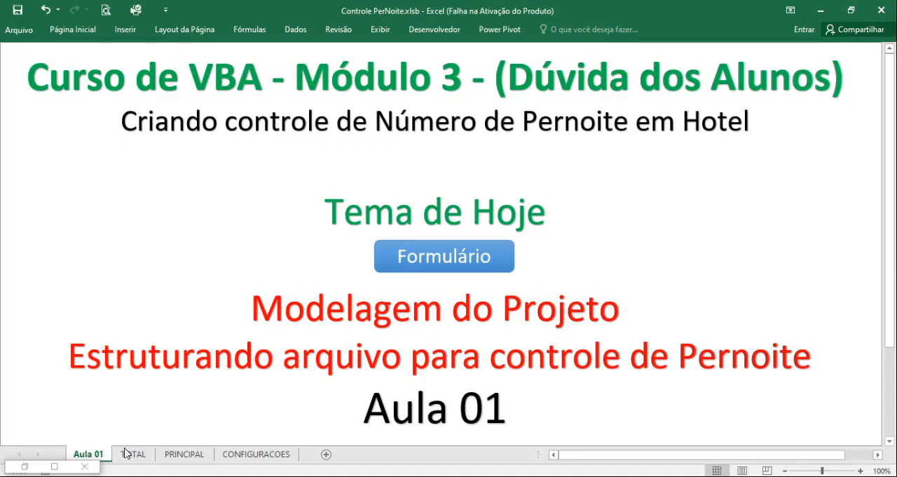
Review the visitor parking records on the PRINCIPAL sheet and compare them with the ID, TORRE and APARTAMENTO columns on the TOTAL sheet.
{"action": "left_click", "coordinate": [180, 453]}
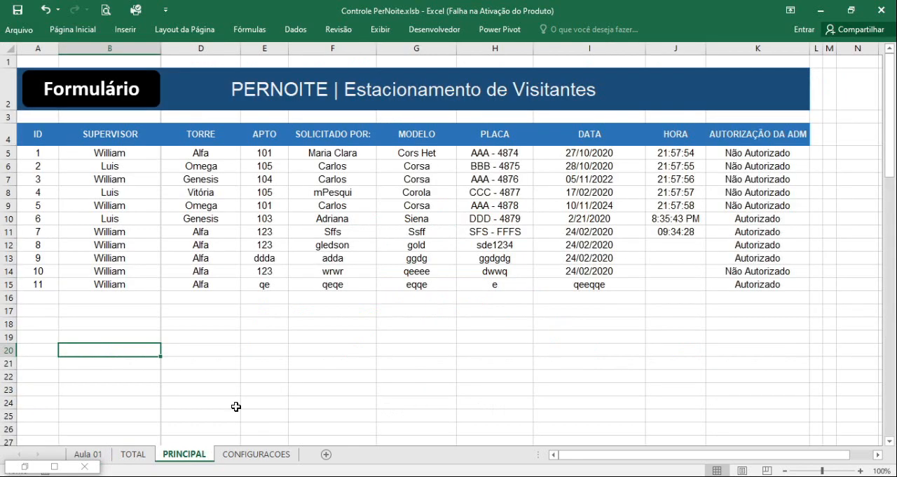
{"action": "left_click", "coordinate": [130, 454]}
{"action": "left_click", "coordinate": [37, 49]}
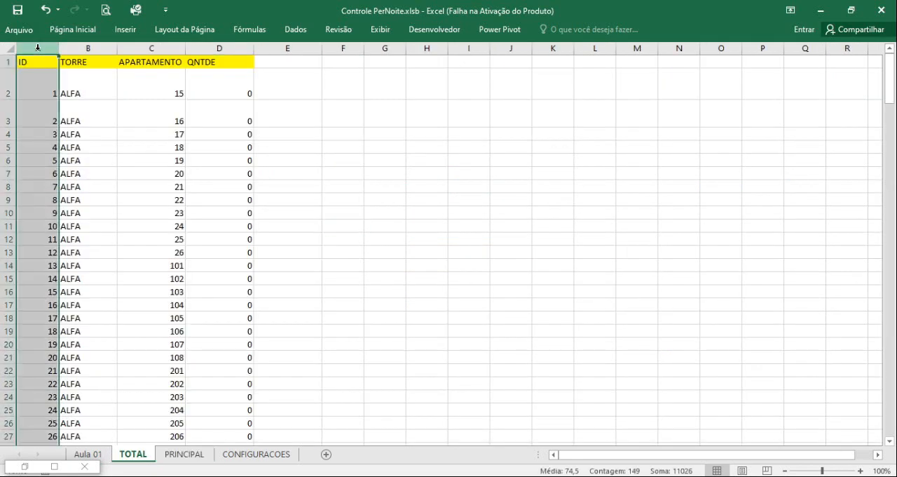
{"action": "left_click", "coordinate": [91, 123]}
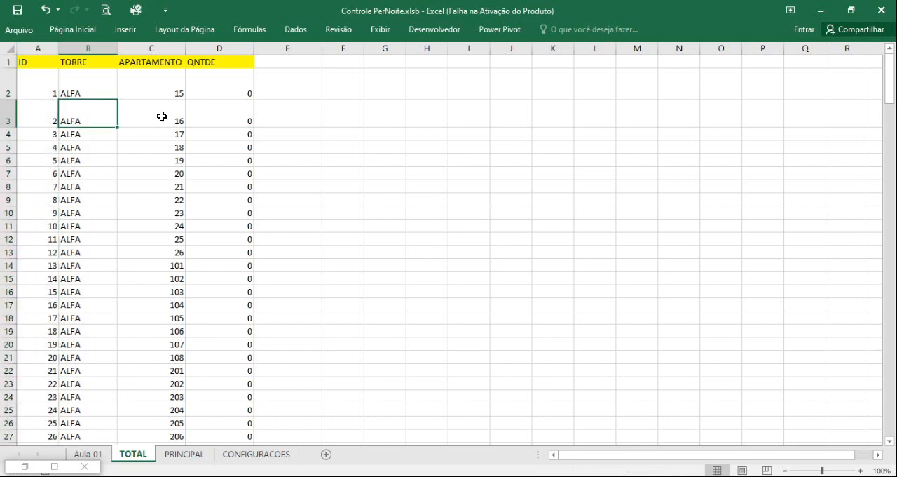
{"action": "left_click", "coordinate": [163, 116]}
{"action": "left_click", "coordinate": [46, 118]}
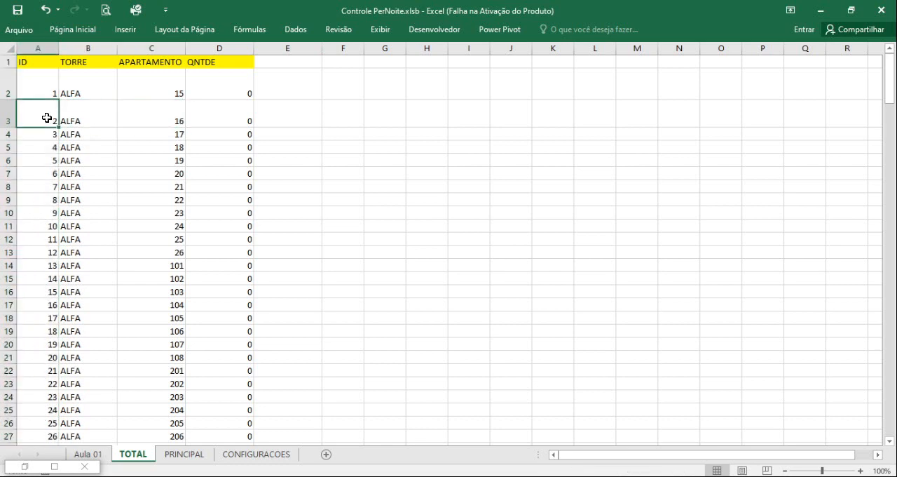